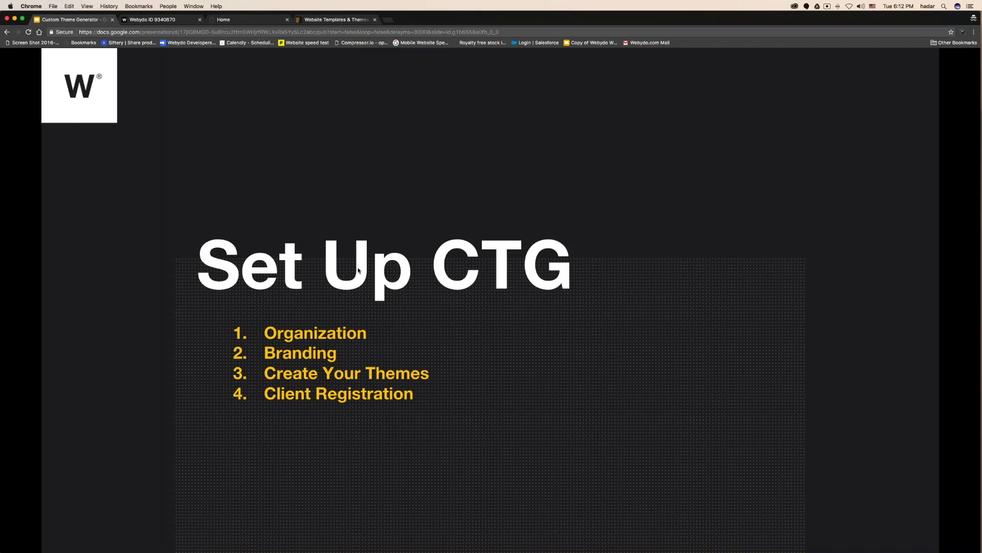
Advance the slideshow to the Organization slide listing the spreadsheet columns for custom themes.
click(358, 271)
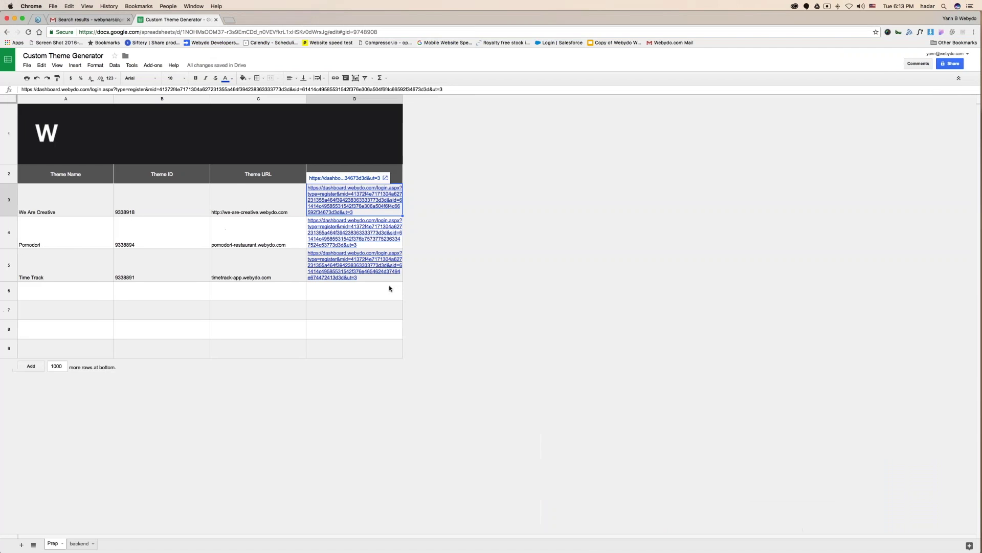
click(66, 205)
click(79, 175)
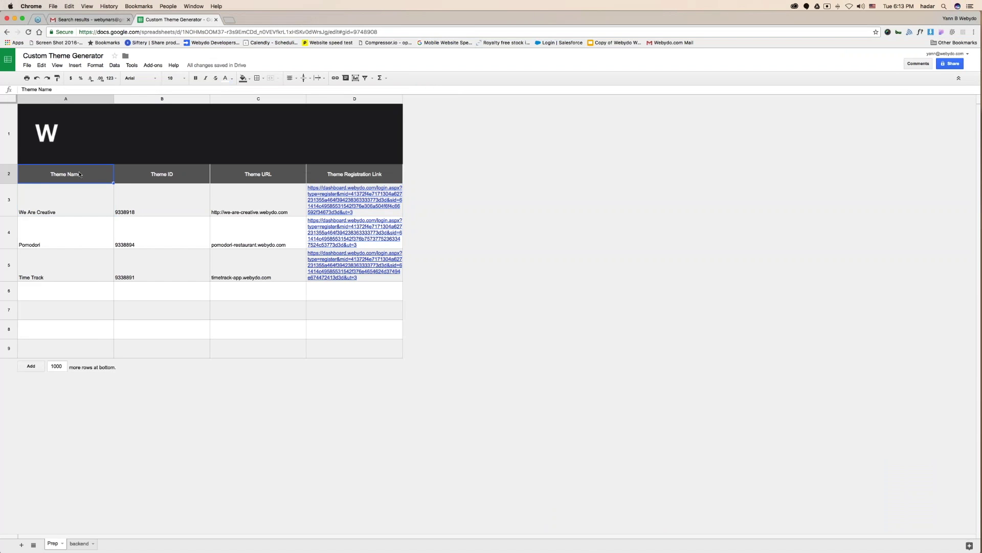
drag(59, 178, 353, 172)
drag(82, 204, 169, 197)
click(169, 197)
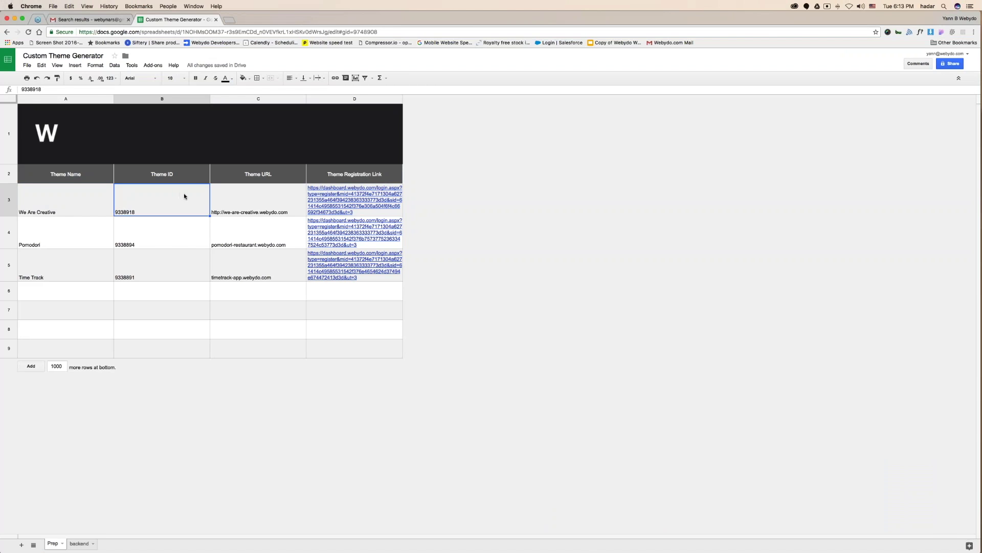
click(250, 191)
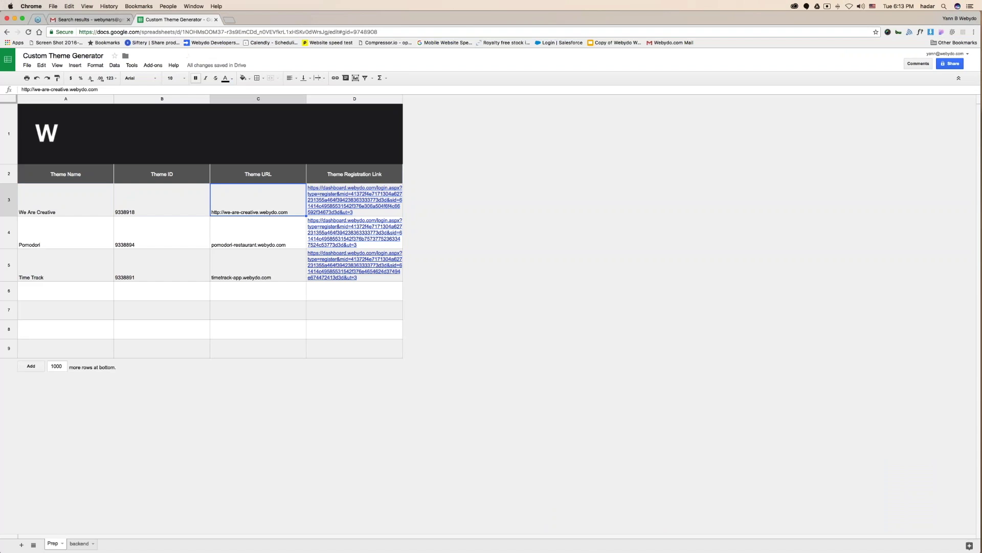
click(341, 203)
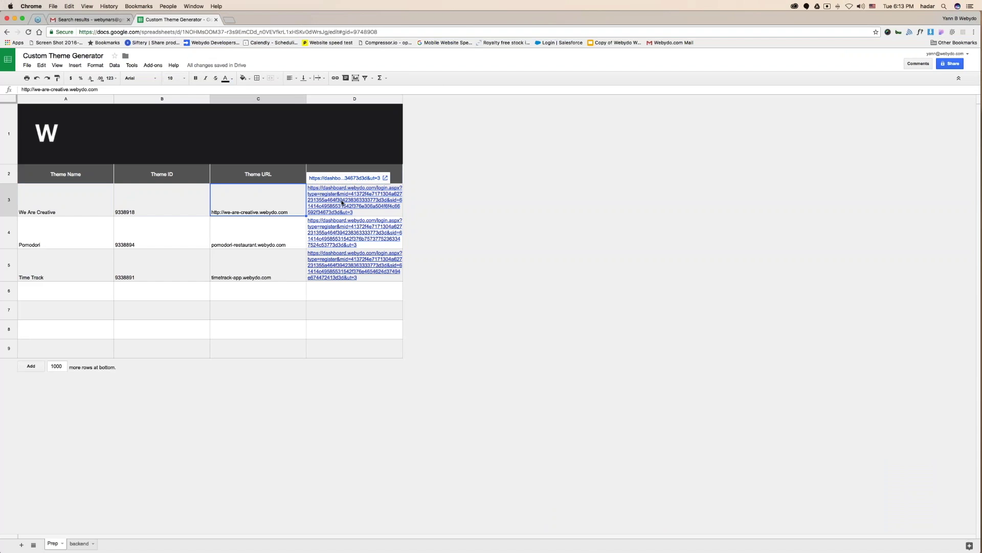
key(super+grave)
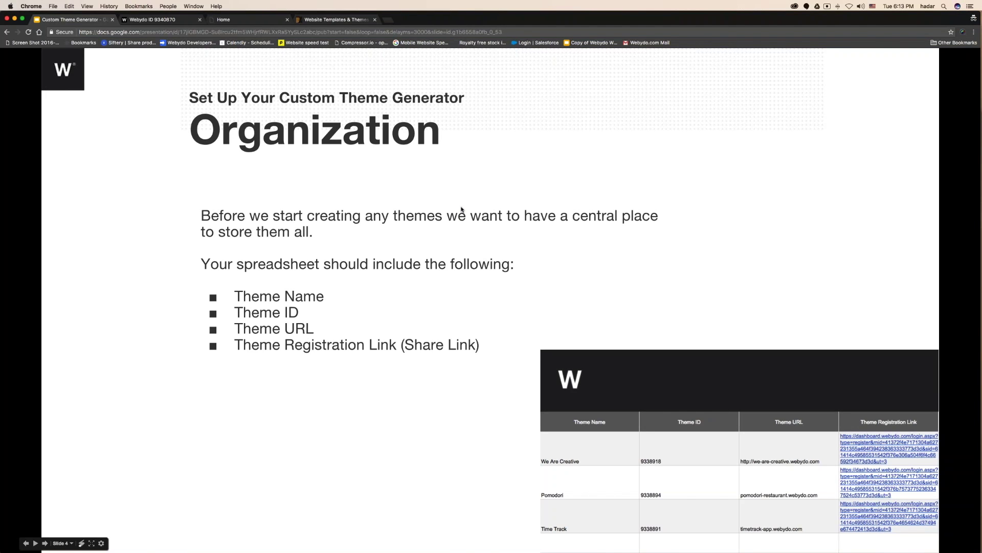
Go to the Branding slide, reveal its Design Editor note, and open a private browsing window.
key(Right)
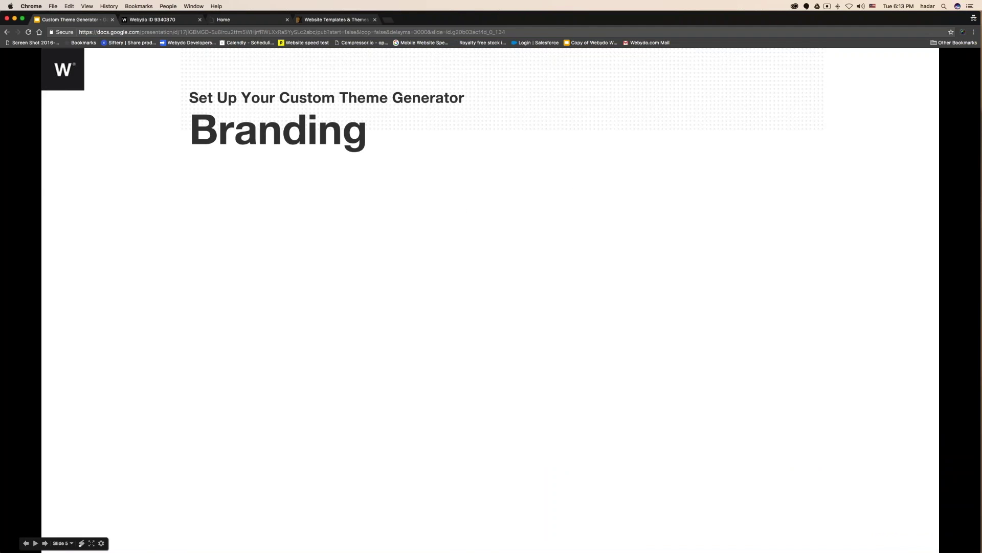
click(336, 244)
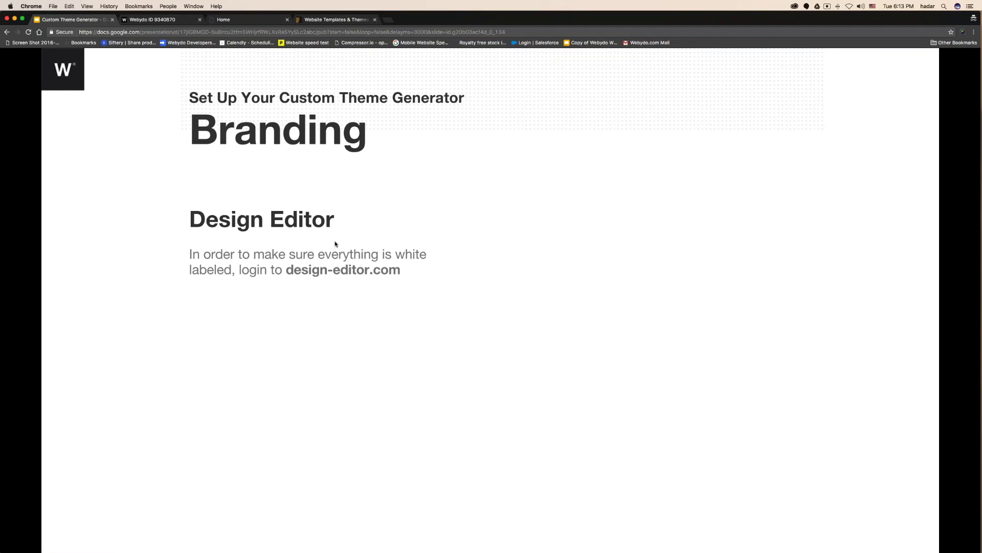
key(super+t)
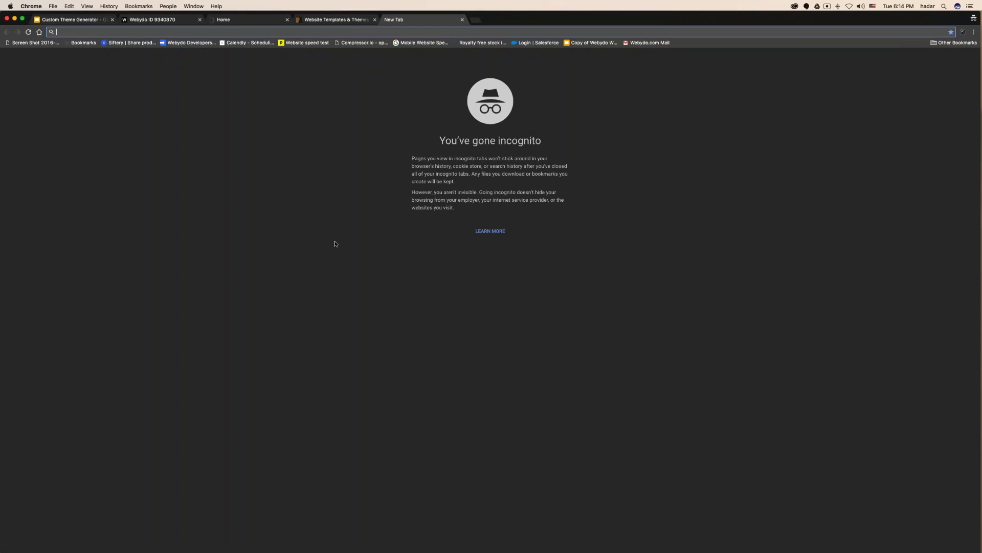
Load design-editor.com in the browser, correcting the mistyped address.
text(design-editor.cx)
key(BackSpace)
text(om)
key(Return)
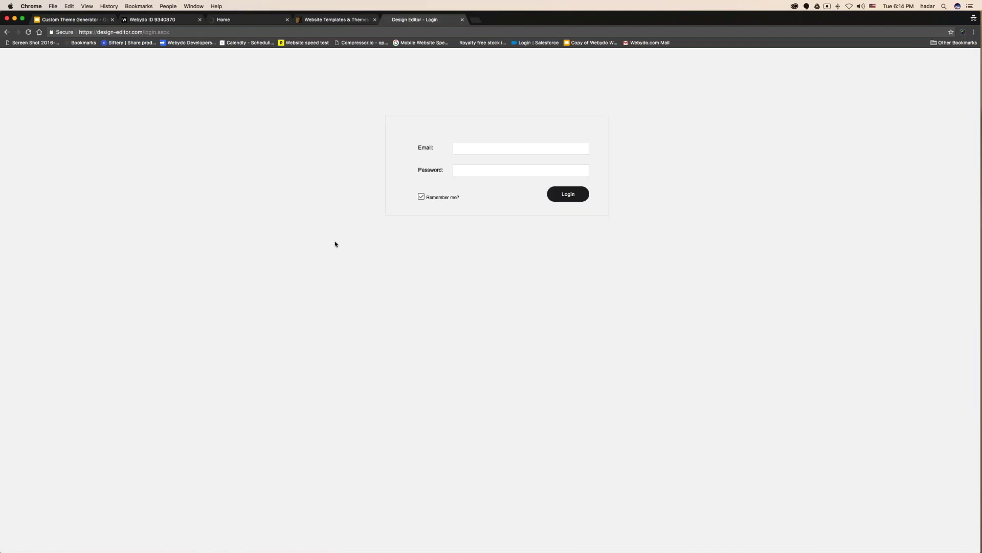
Log in with the agency account's email and password.
key(Tab)
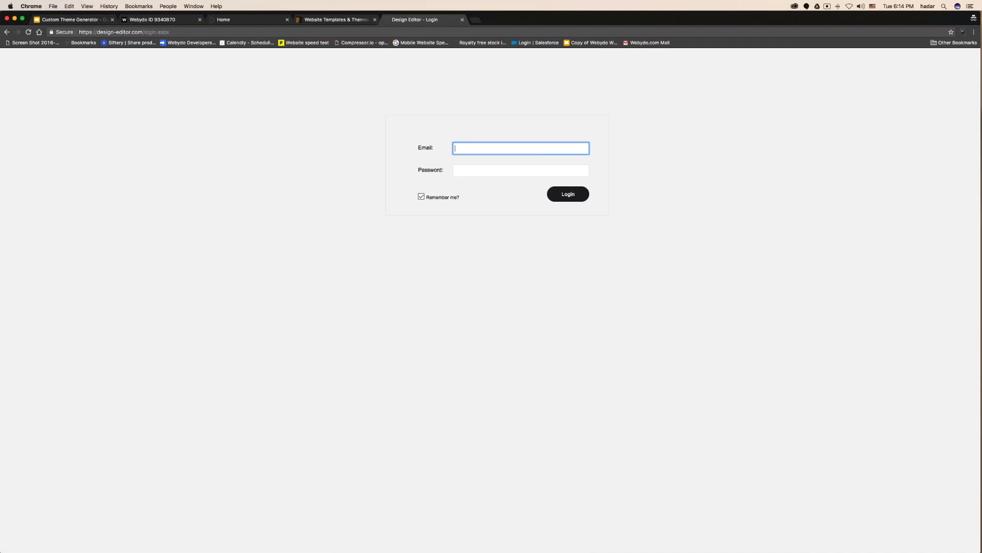
key(Tab)
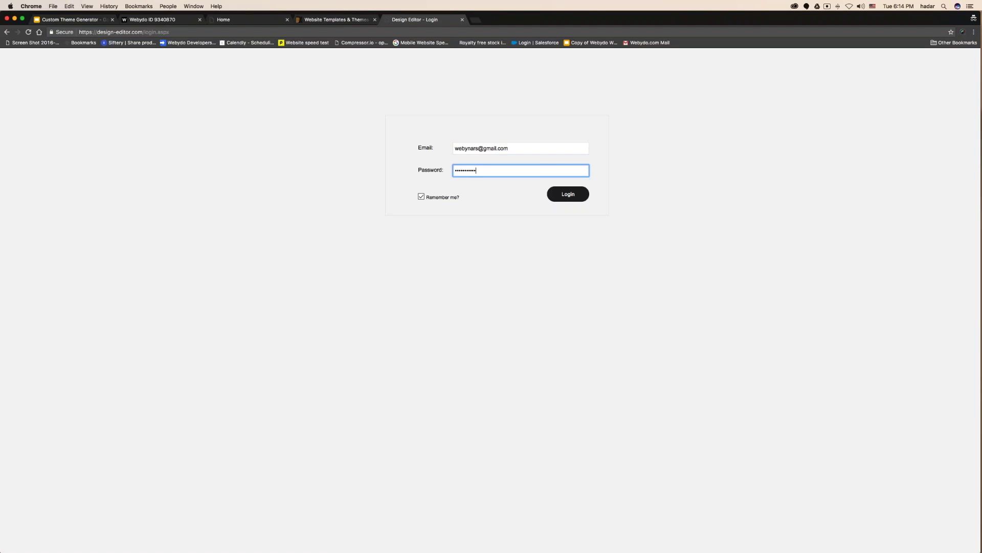
click(570, 195)
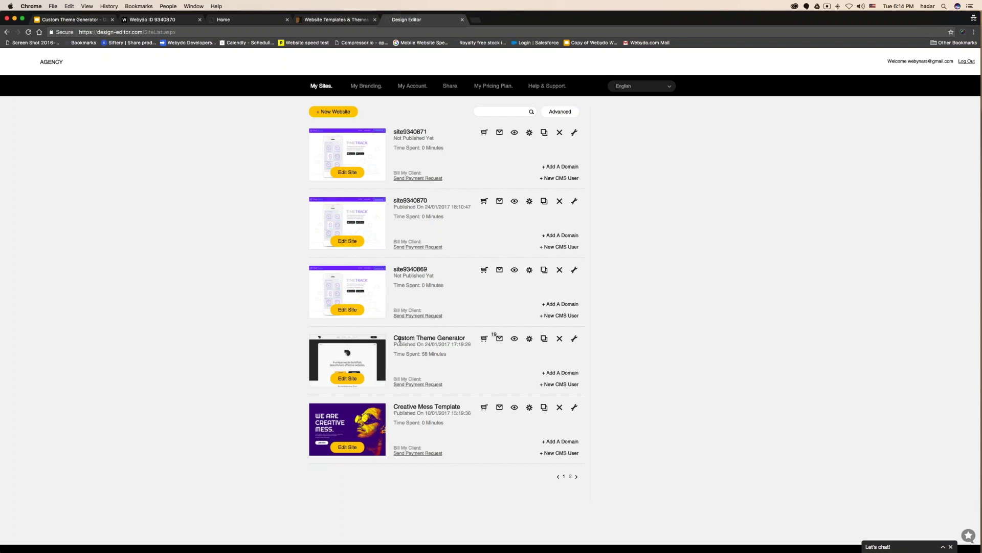
Highlight Custom Theme Generator, view sites pages 2 and 1, then return to the presentation.
drag(394, 337, 464, 336)
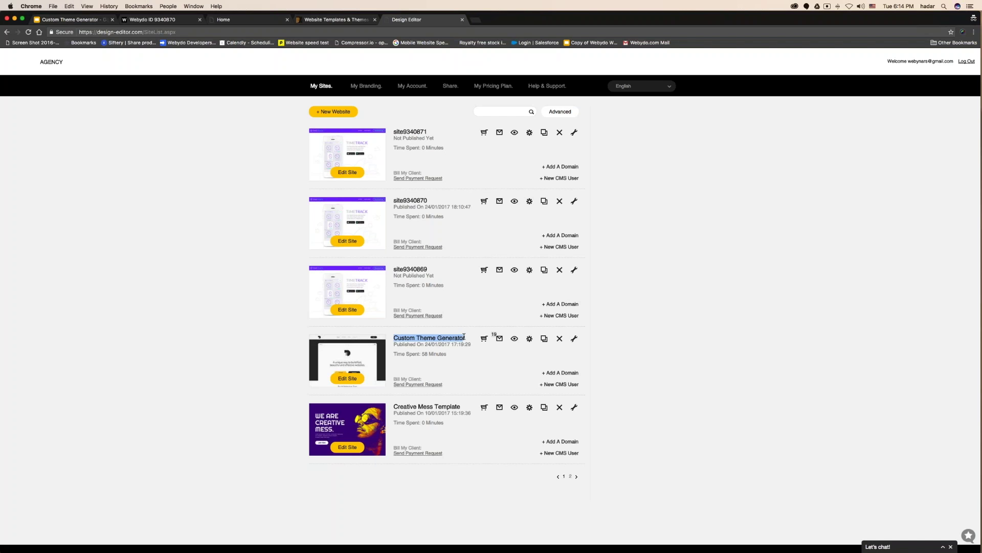
click(571, 476)
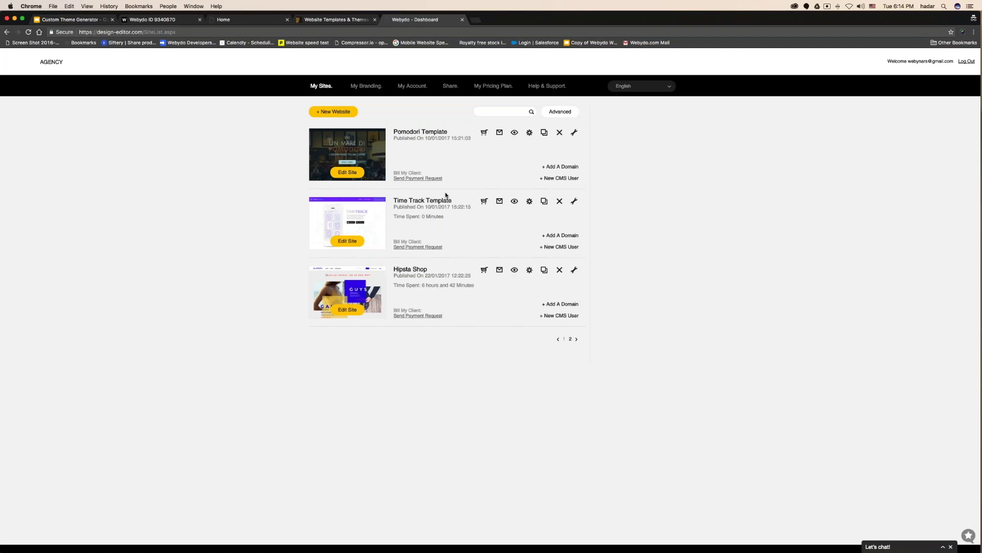
click(563, 339)
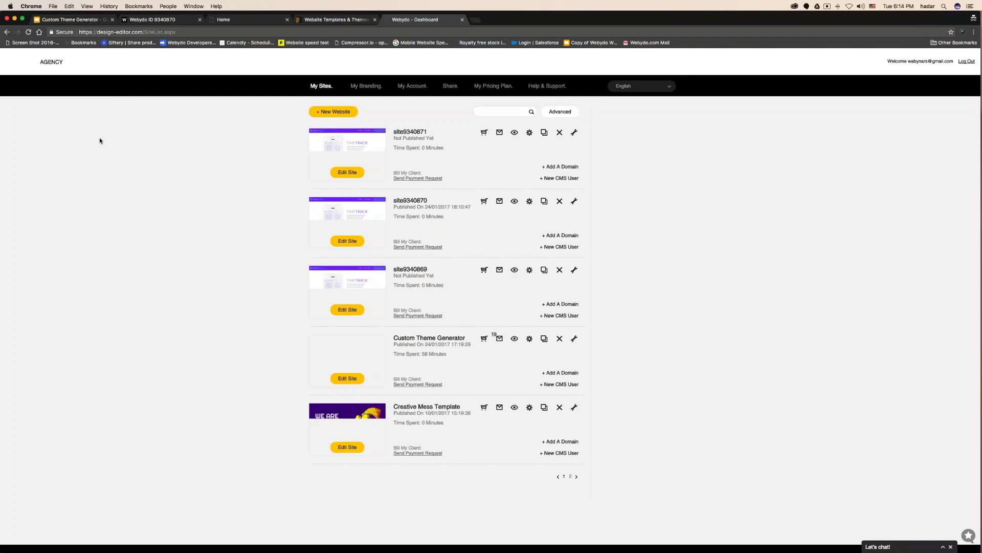
click(78, 23)
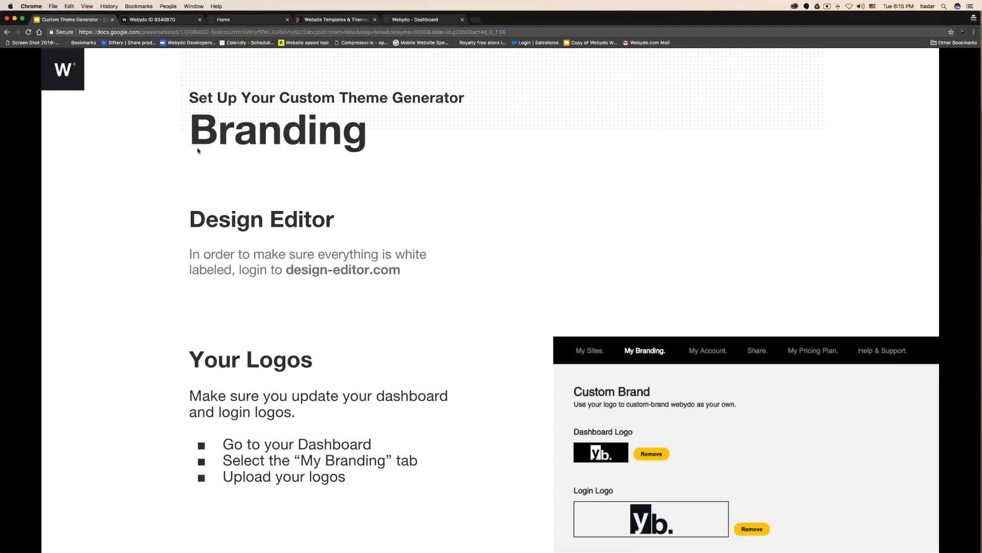
Show the Remove Webydo Code slide, open the dashboard's My Branding page, then switch desktops.
key(Right)
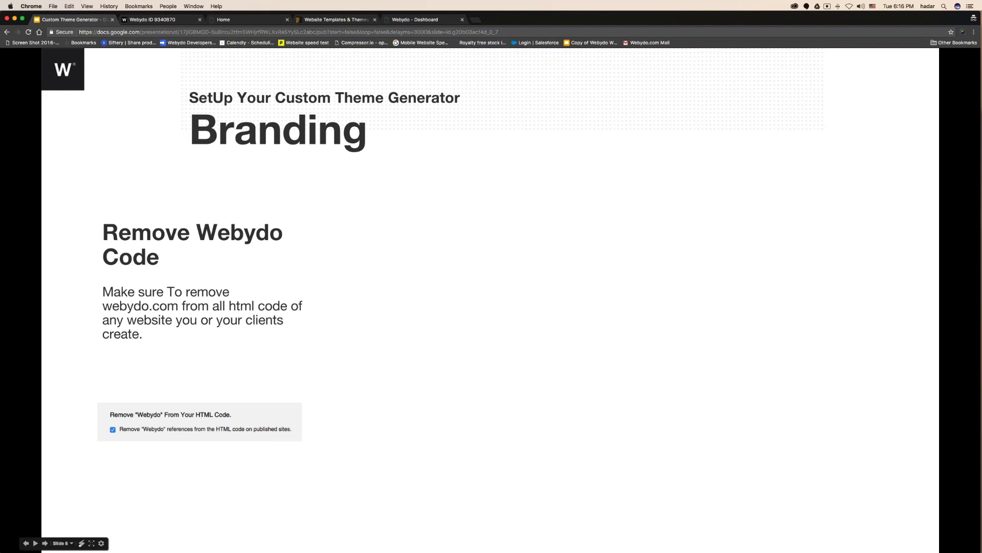
click(414, 20)
click(367, 85)
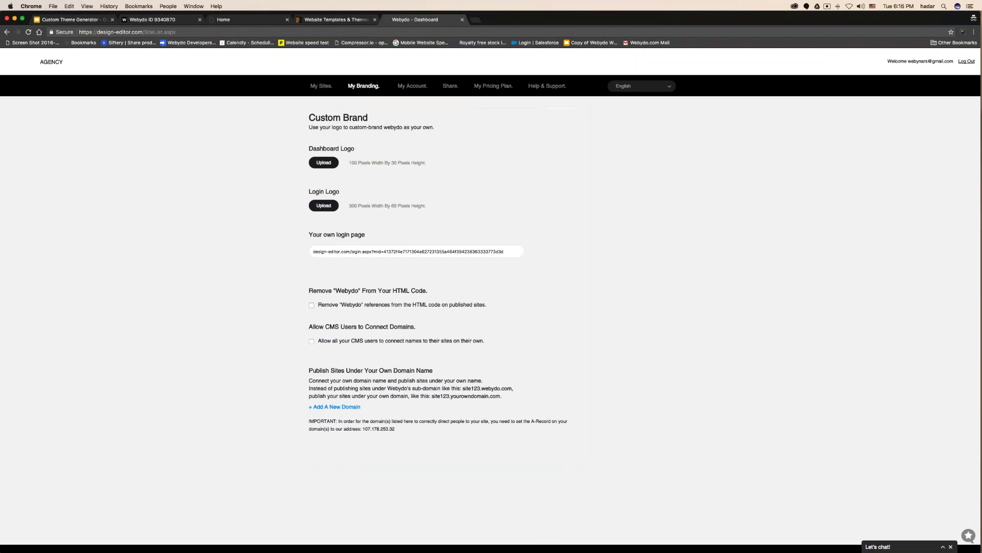
key(ctrl+Left)
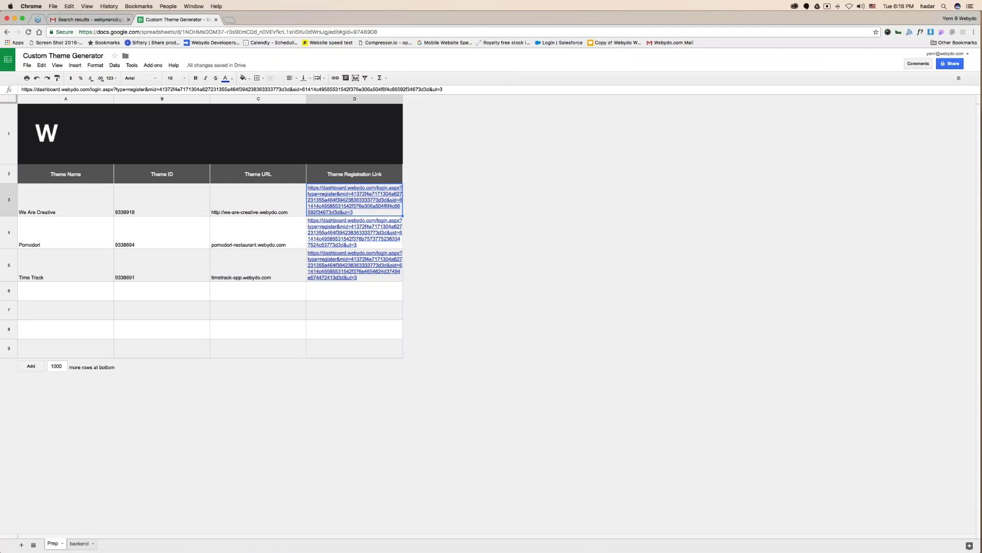
Go to webydo.com in a new tab and reach its Sign In page.
click(235, 23)
text(webydo)
key(Return)
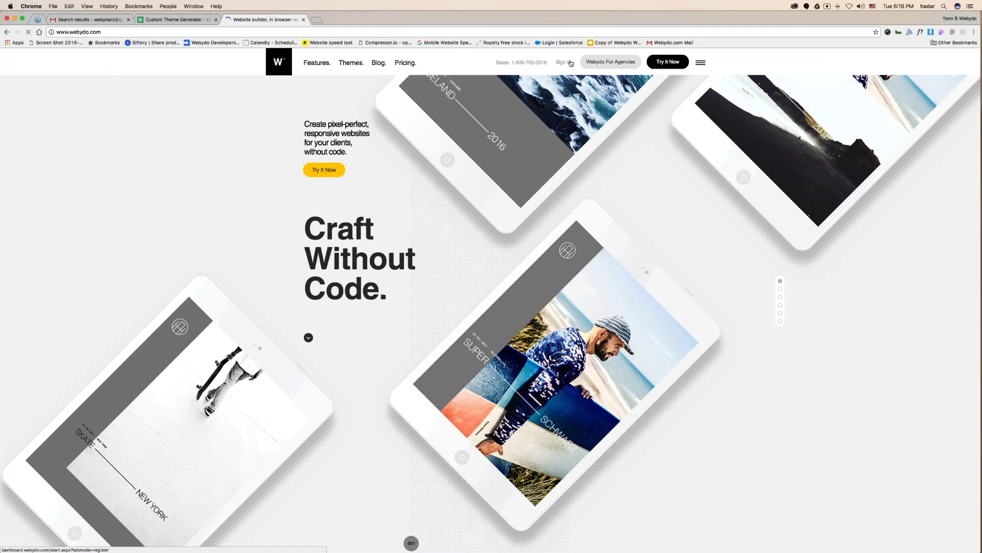
click(570, 63)
Sign in with the agency's saved email and its password.
click(390, 141)
click(391, 142)
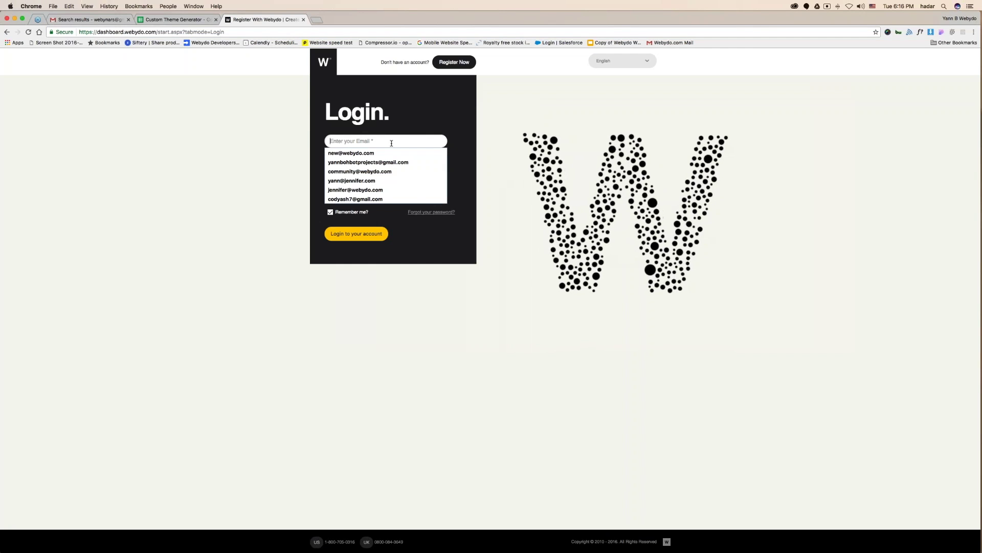
key(Down)
key(Down)
key(Return)
text(••••••••••)
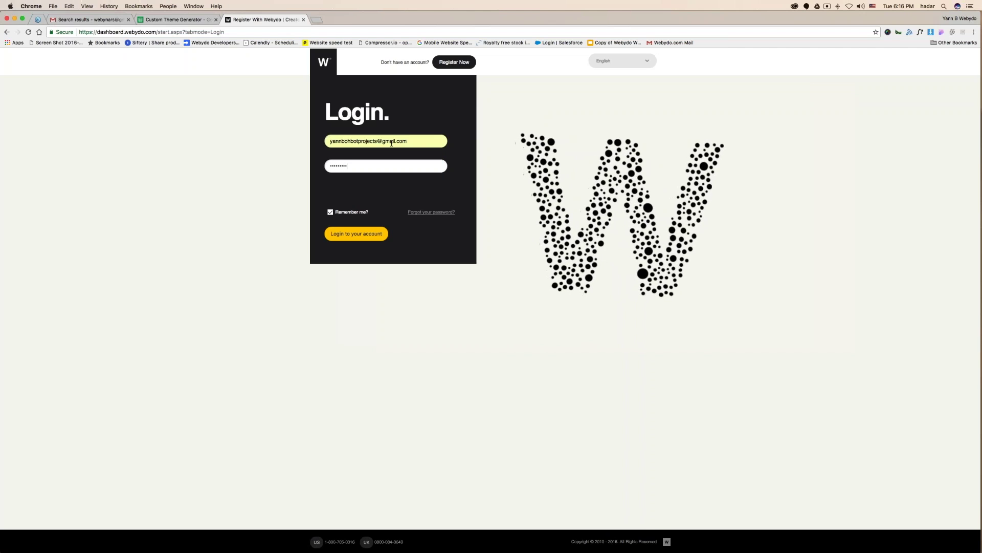
key(Return)
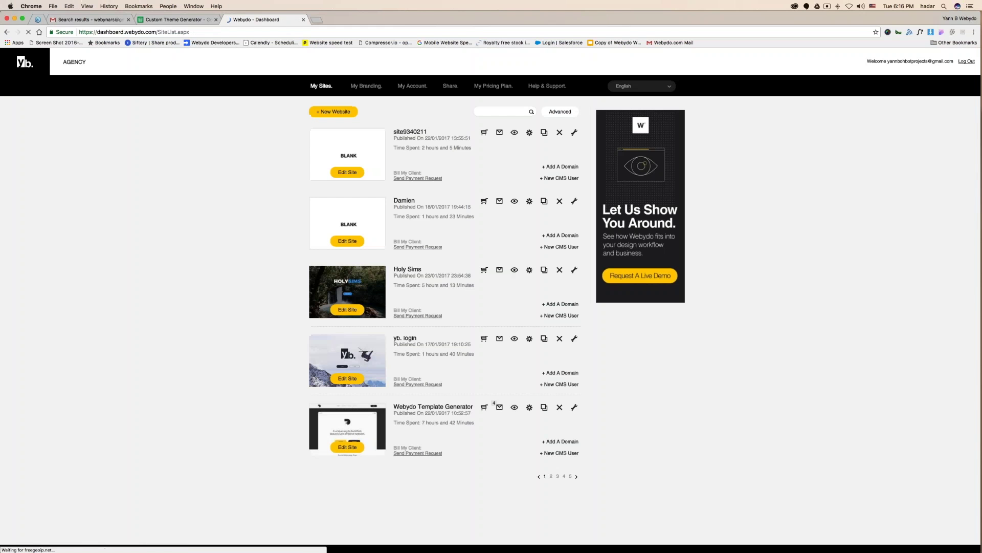
Open My Branding and highlight the Login Logo and Remove Webydo from HTML headings.
click(363, 86)
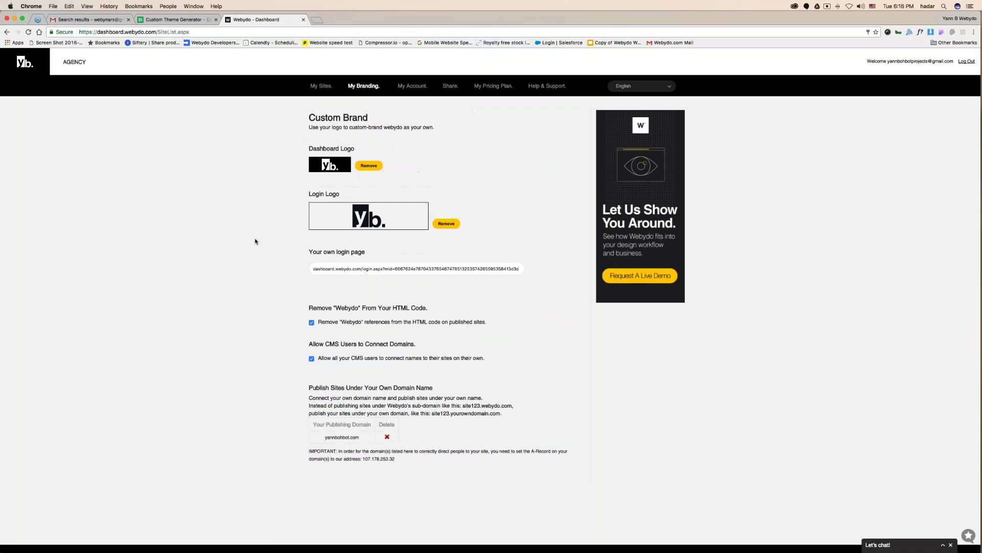
drag(312, 195, 340, 195)
drag(321, 307, 422, 307)
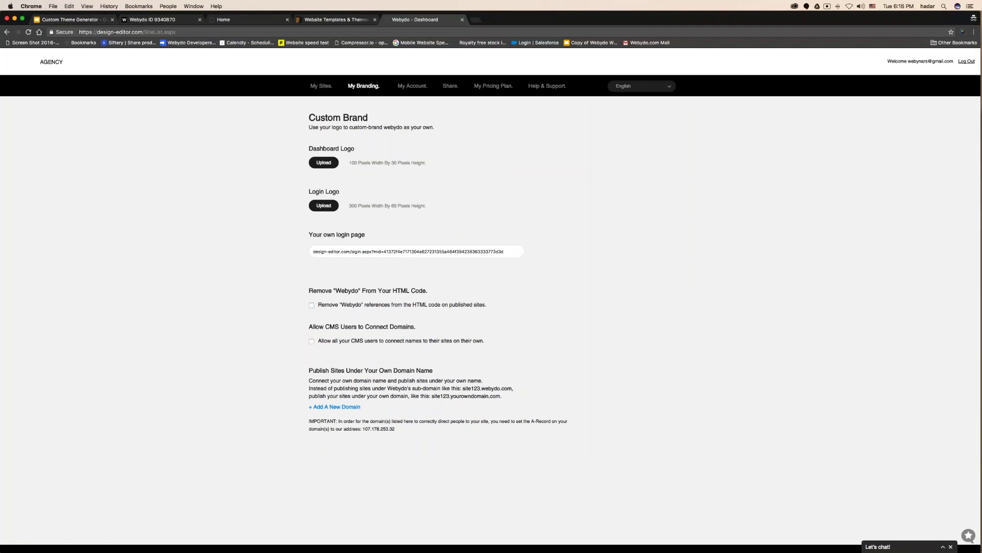
Switch to the presentation's Branding slide on removing Webydo code and publishing under your own domain.
key(super+1)
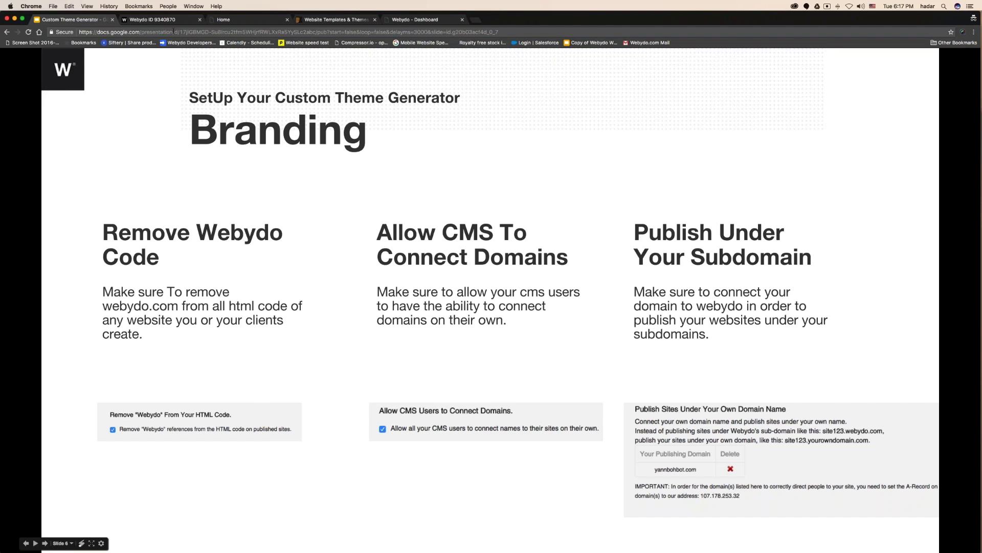
Highlight the own-domain publishing heading, return to My Sites, and preview Webydo Template Generator.
key(ctrl+Left)
drag(320, 387, 440, 385)
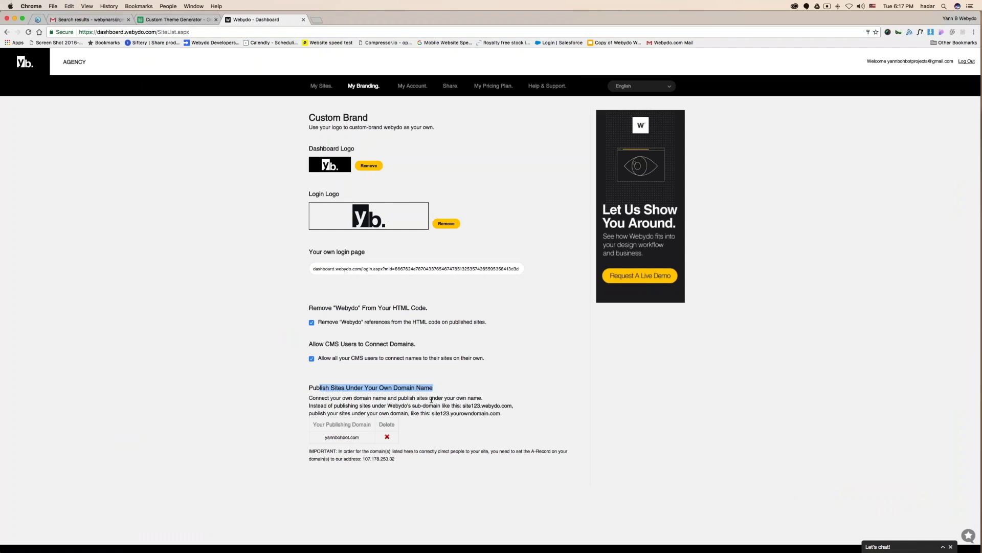
click(333, 86)
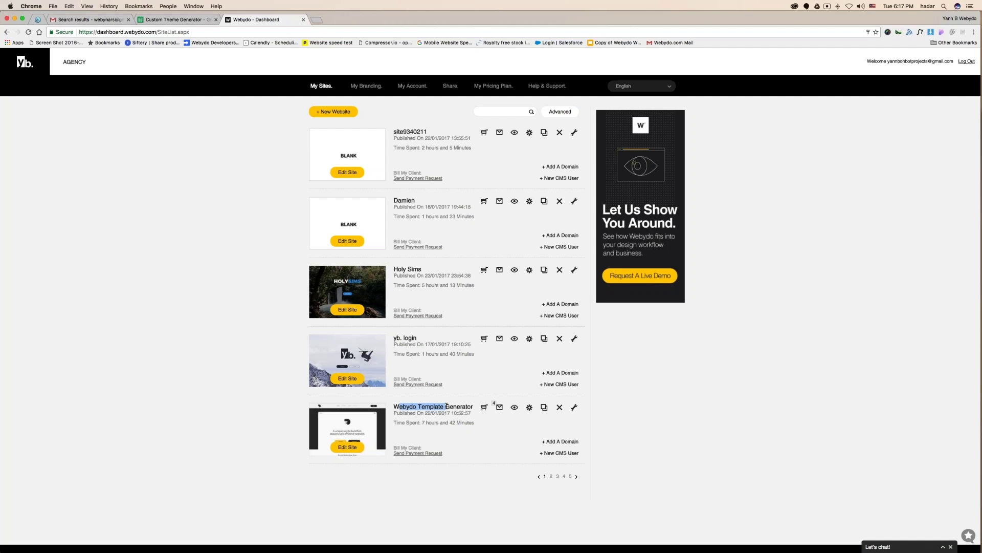
click(515, 407)
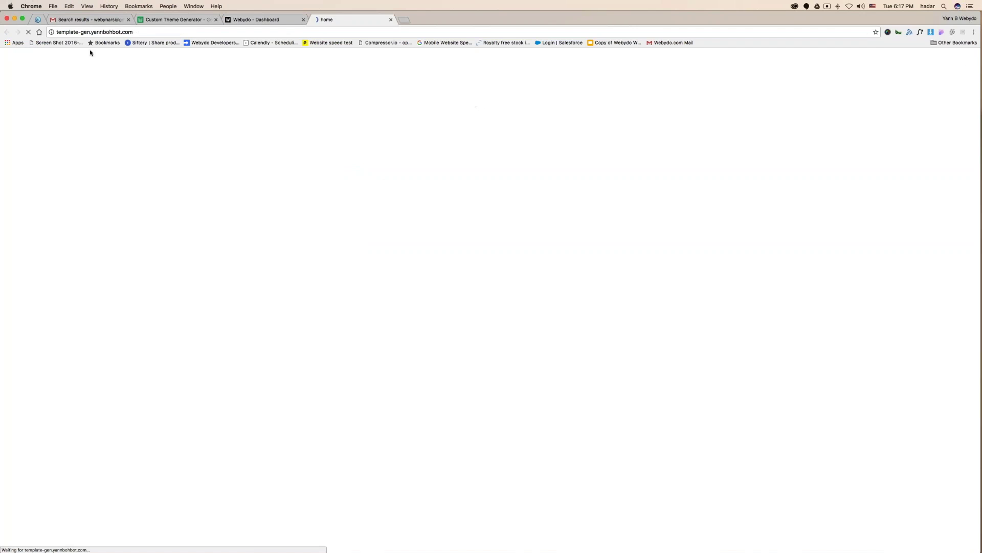
Highlight the Template Generator's own domain, then preview The Freelancer from sites page 3.
drag(90, 32, 150, 29)
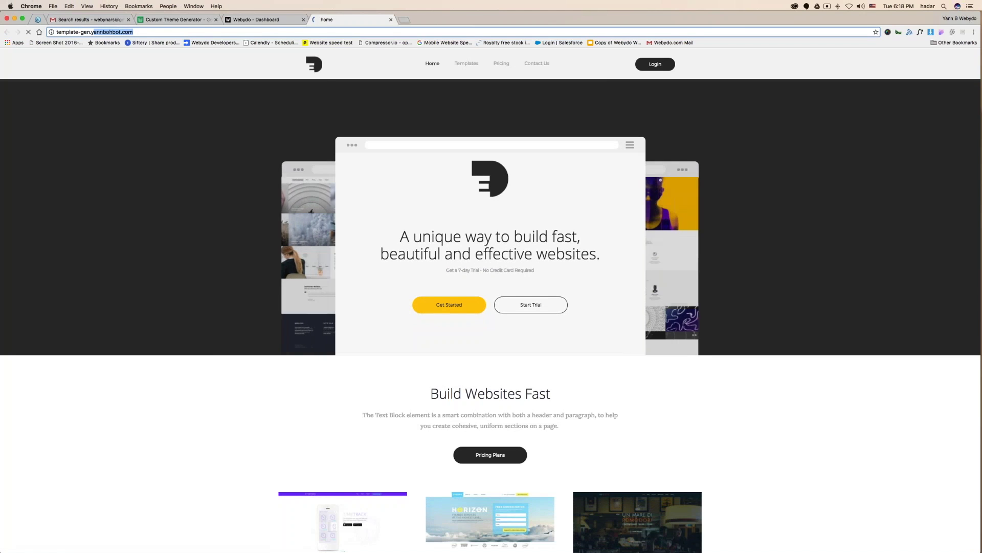
key(ctrl+shift+Tab)
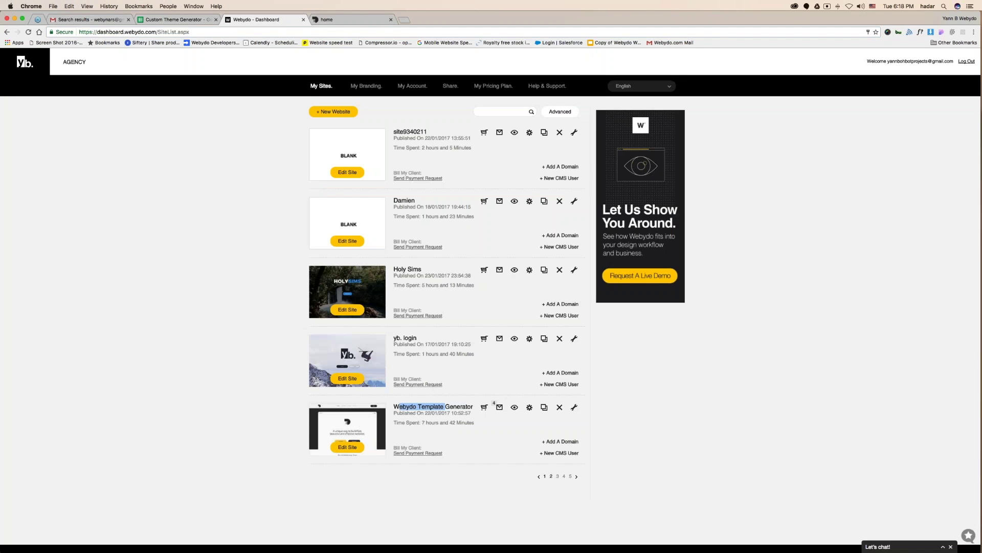
click(551, 476)
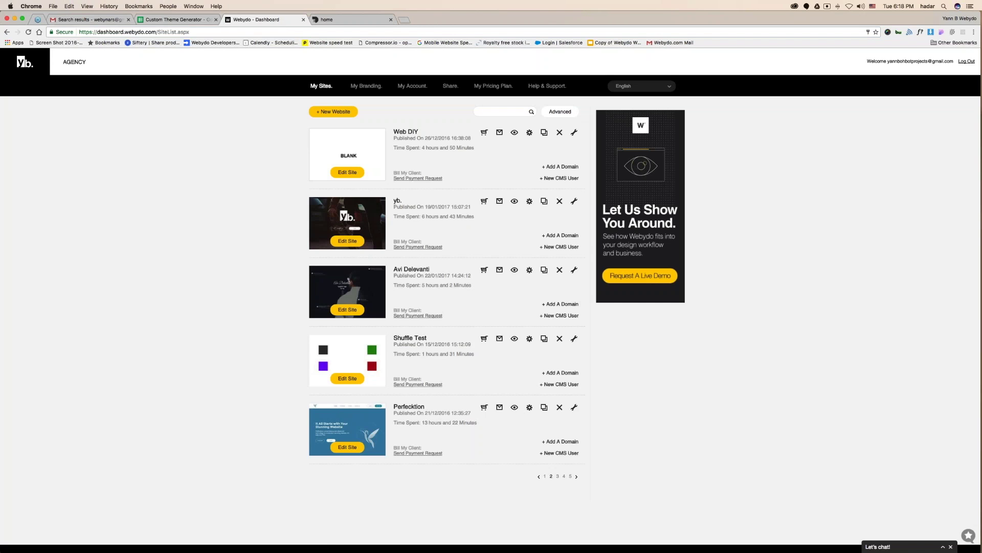
click(558, 476)
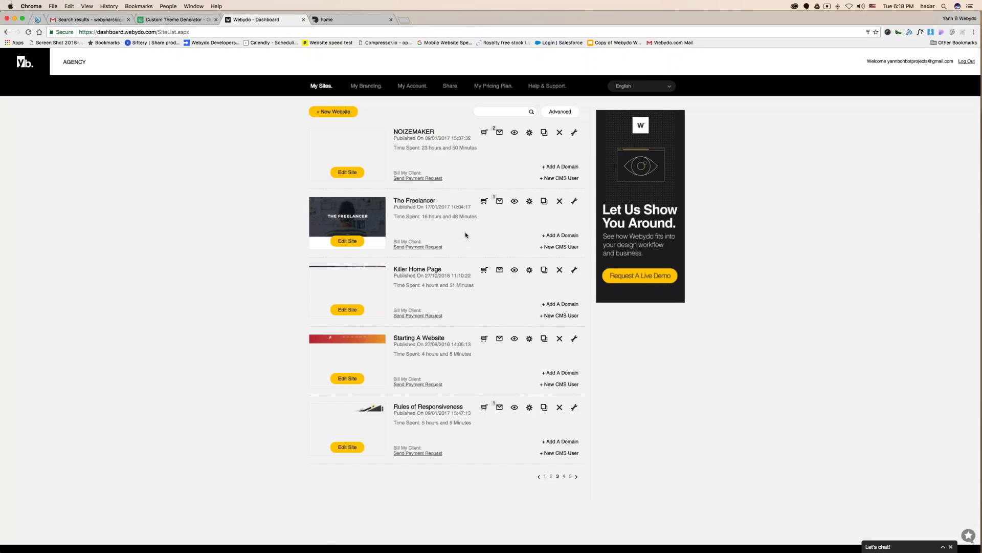
click(515, 201)
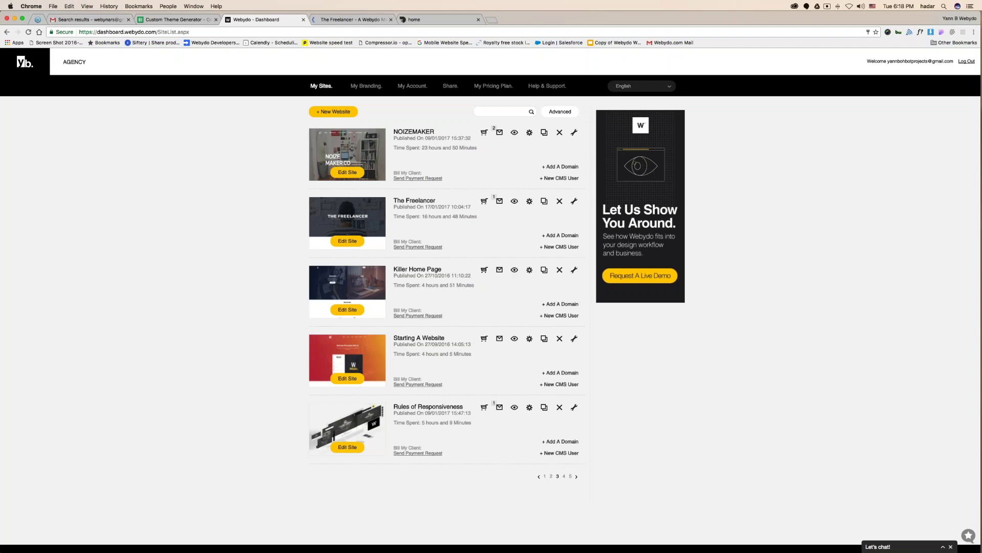
Preview the Killer Home Page site on its own domain, then return to the Branding slide.
click(514, 270)
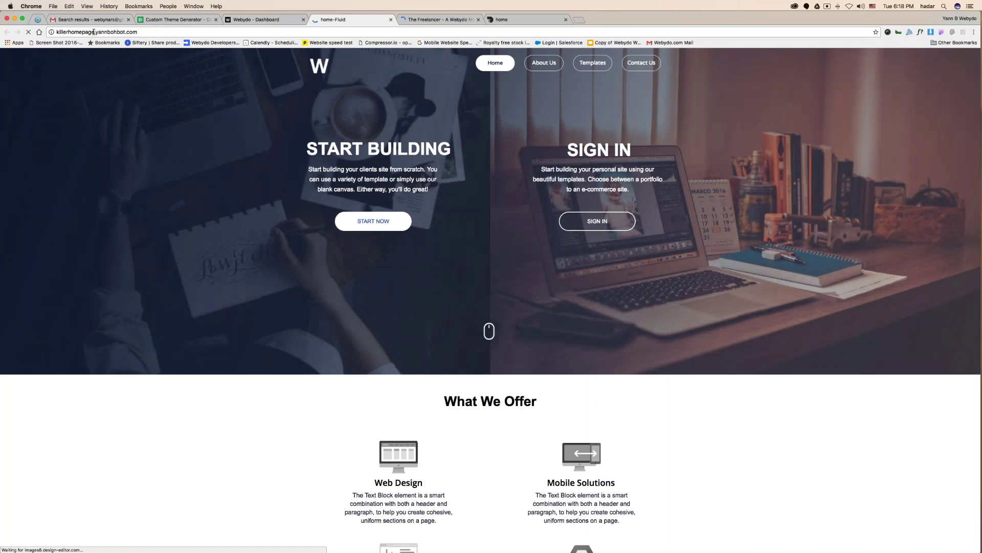
click(391, 19)
click(391, 20)
key(ctrl+Right)
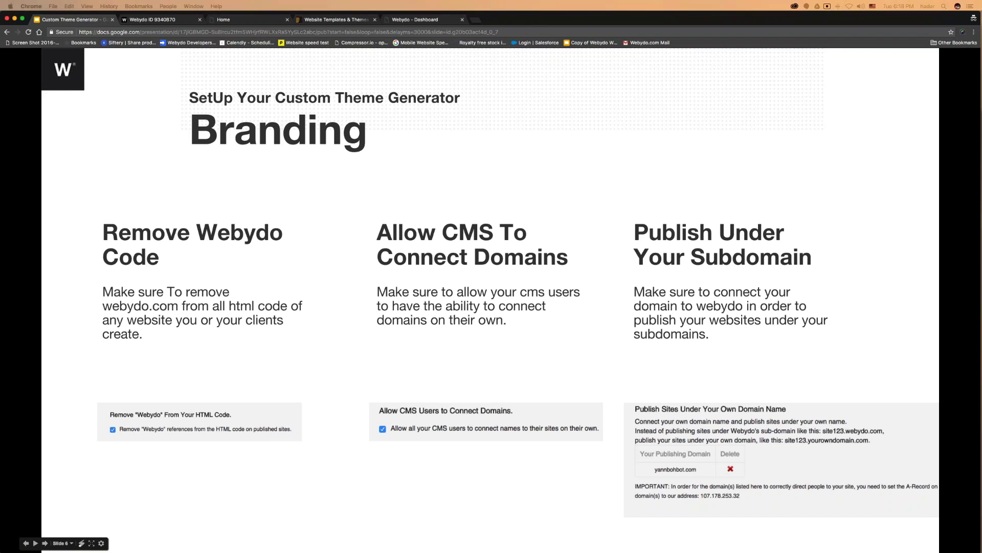
Advance from the Branding slide to slide 7, Creating Your Theme.
click(674, 138)
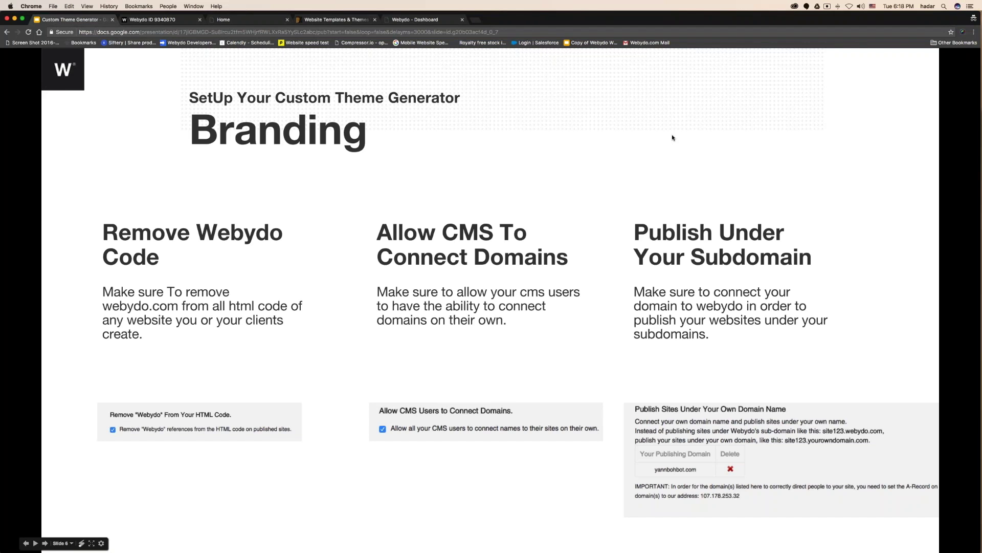
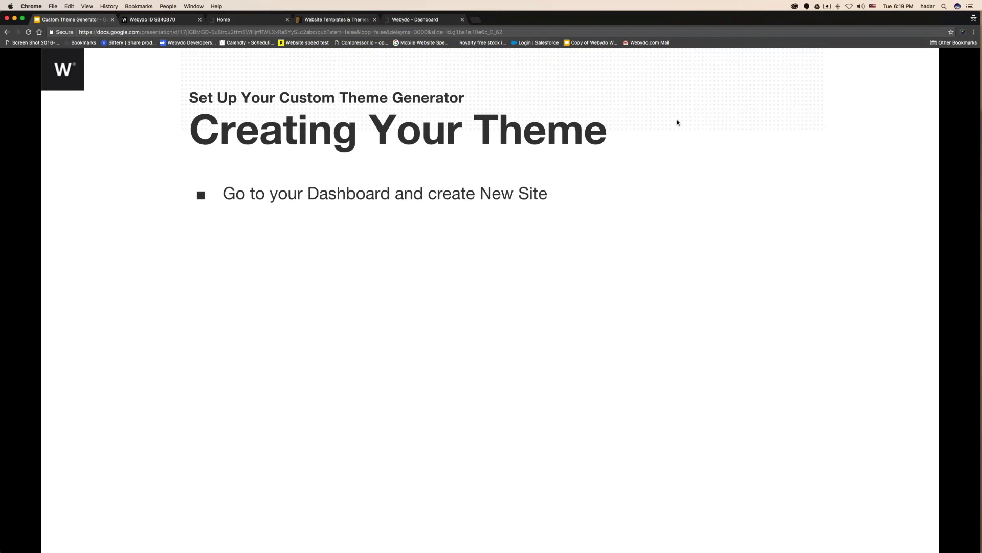
Start a new website from the Mlb Corporate ready-made design.
click(438, 22)
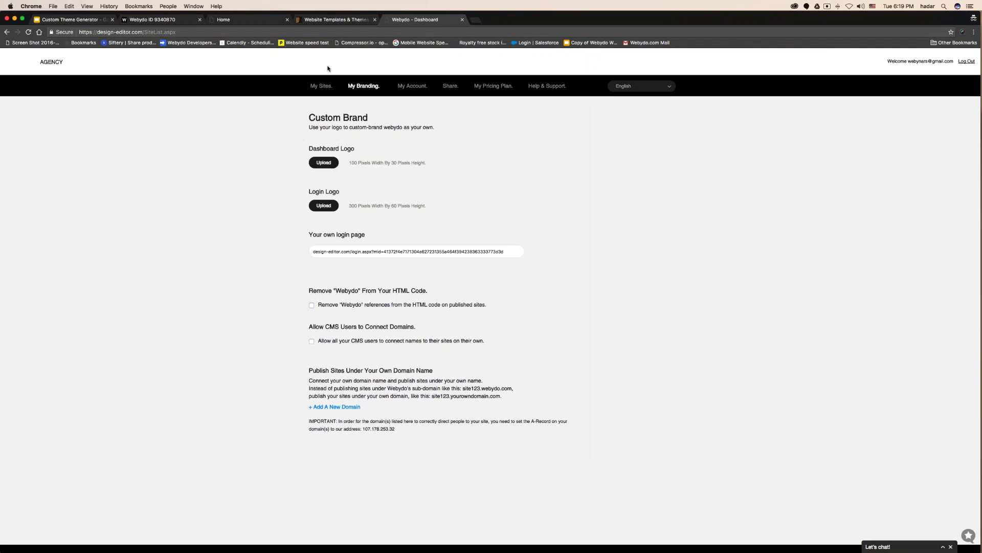
click(321, 85)
click(347, 112)
click(394, 231)
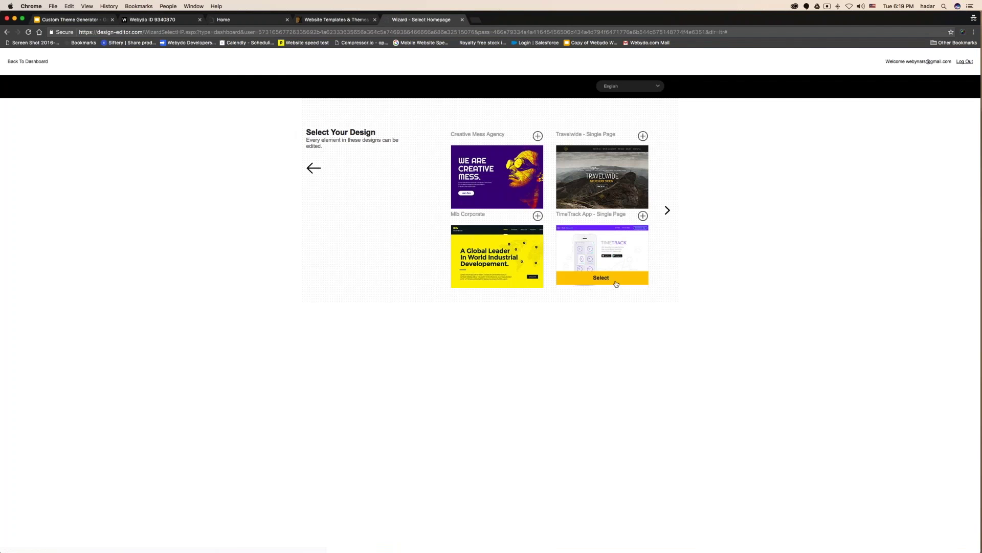
click(486, 277)
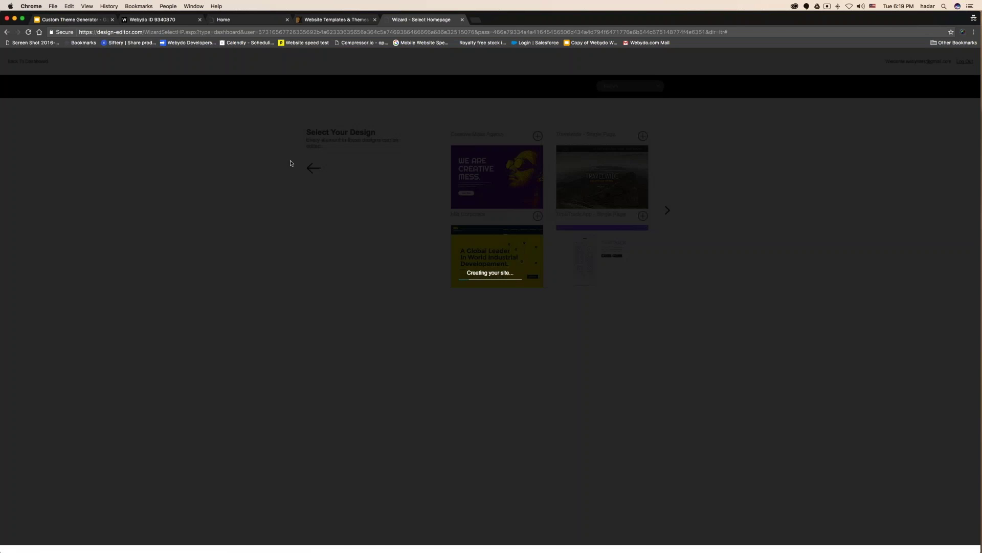
Reveal the slide's Site Settings step and check the new site in the editor.
click(72, 20)
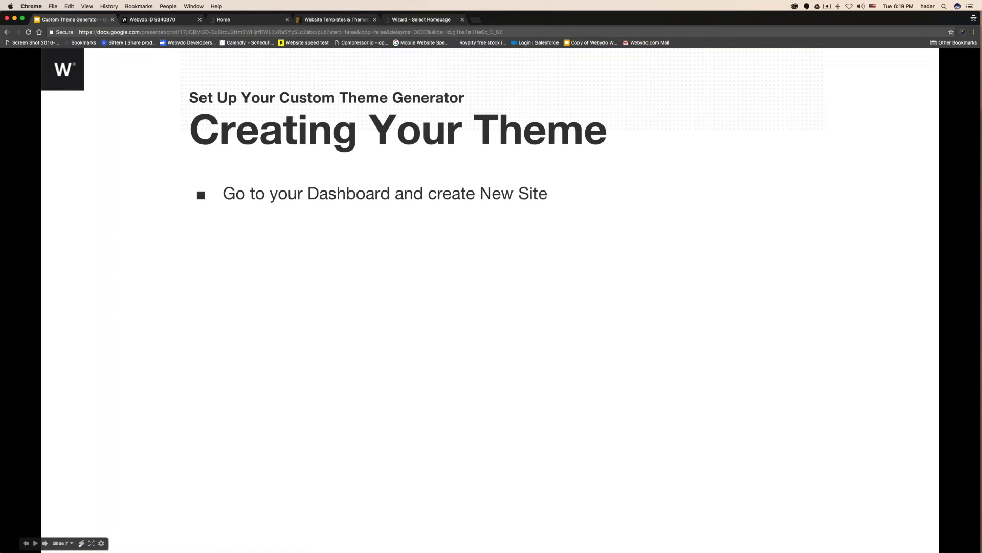
click(172, 201)
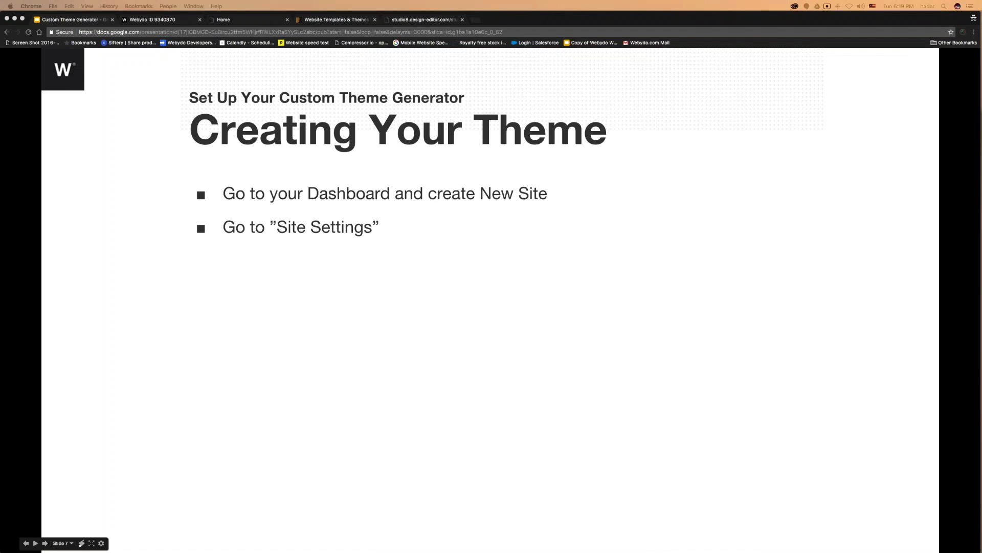
click(426, 21)
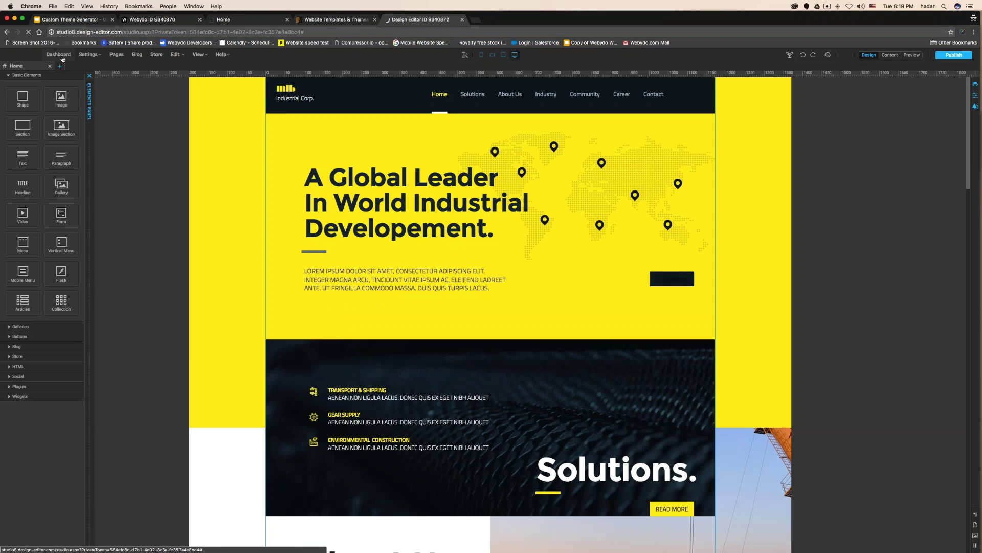
click(63, 56)
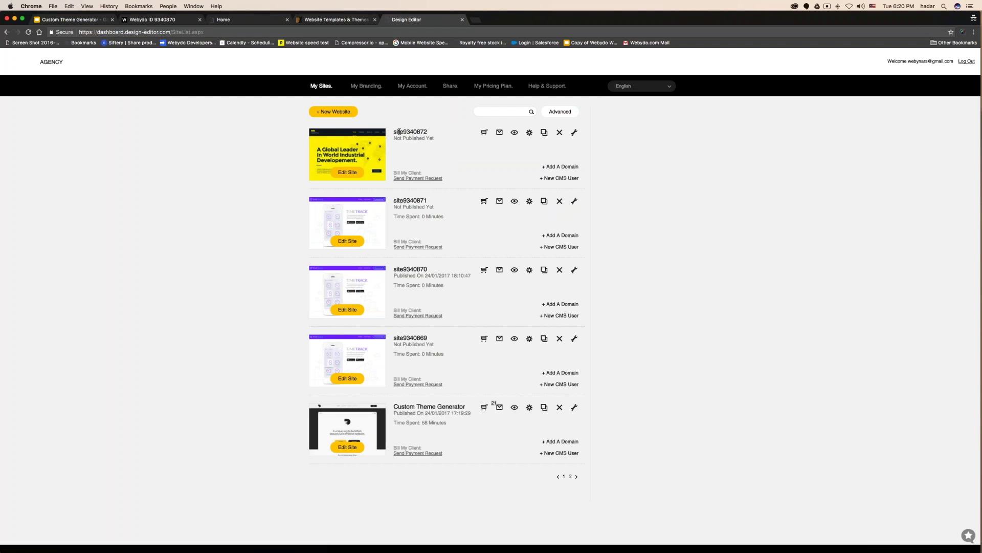
Highlight the new site's ID, open its settings, and reveal the Site Title step on the slide.
drag(398, 131, 428, 133)
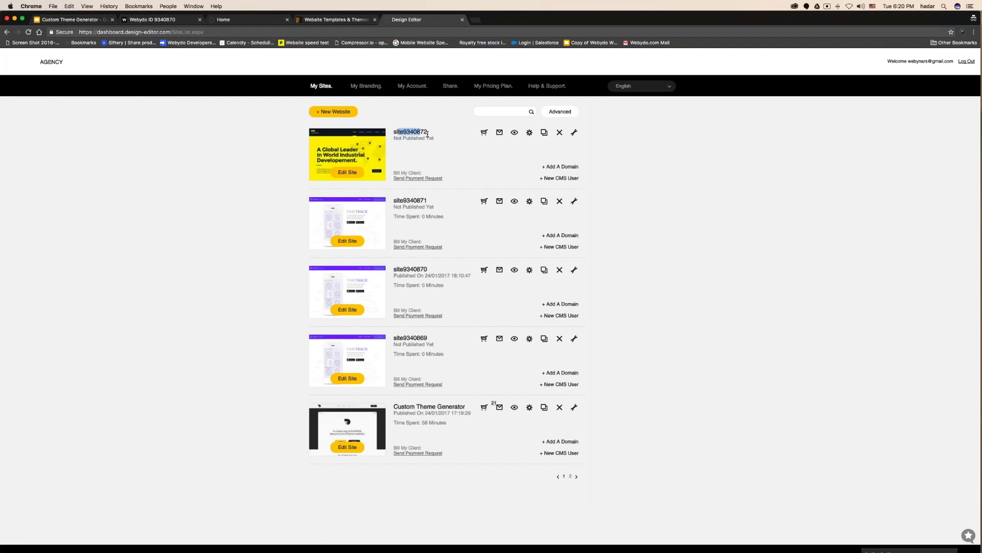
click(530, 133)
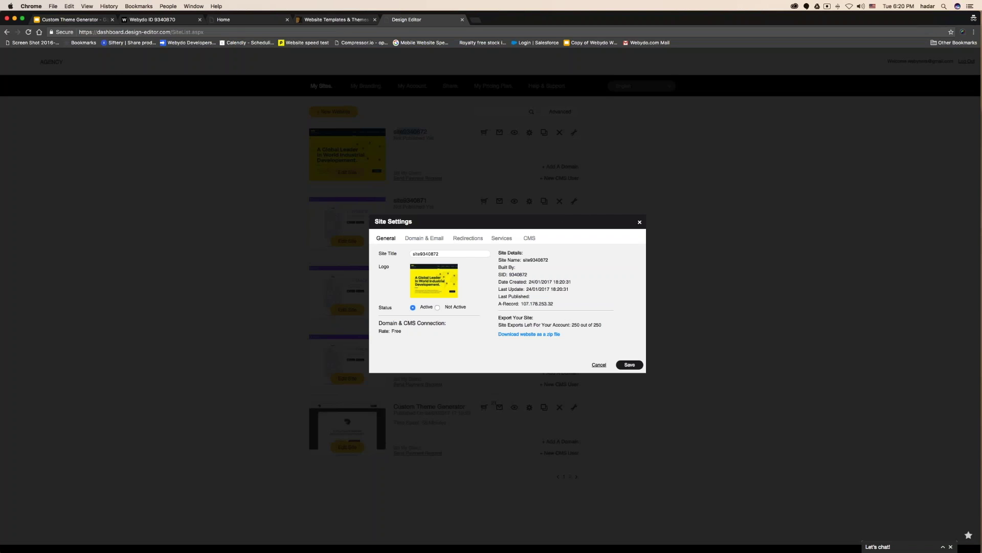
click(72, 19)
click(191, 142)
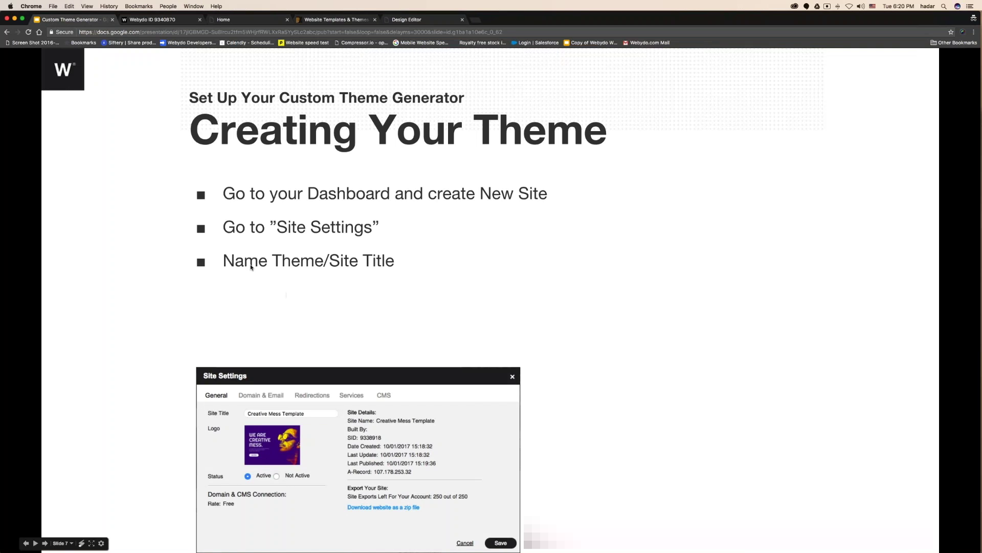
Retitle the site 'Global Leader Theme' and save it.
key(super+5)
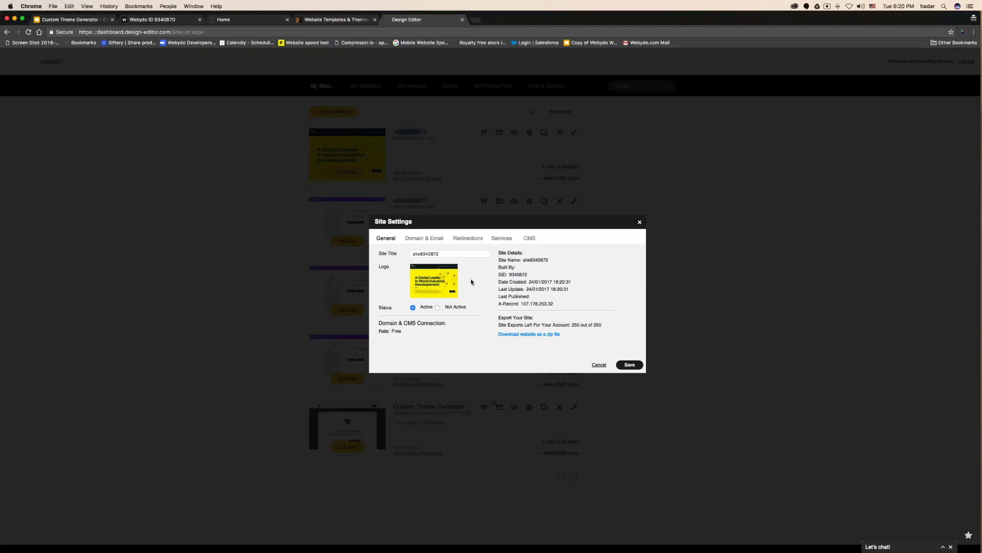
double_click(426, 254)
text(Global Leader)
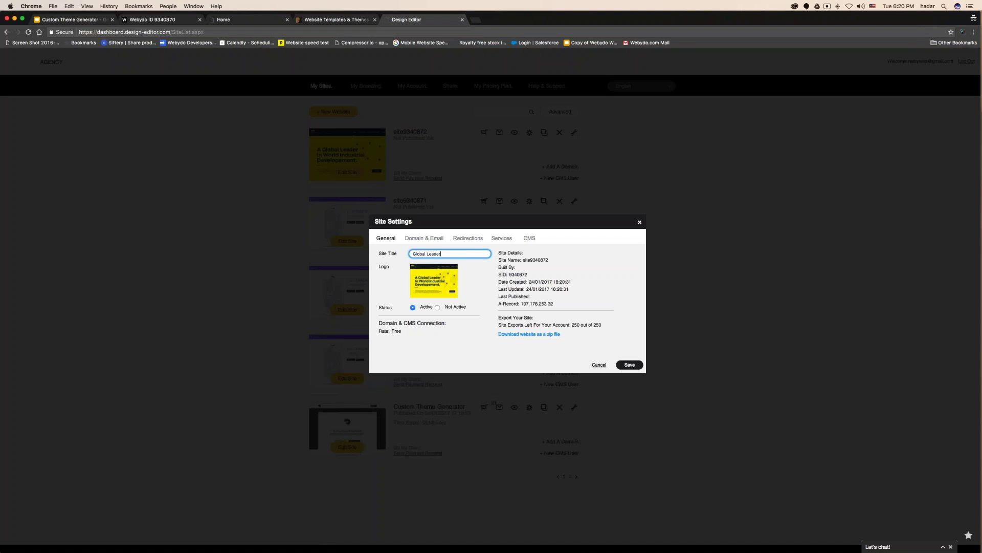
text( Theme)
click(629, 365)
Reveal the custom subdomain step on the slide and bring up the Domain & Email settings.
click(72, 20)
click(307, 328)
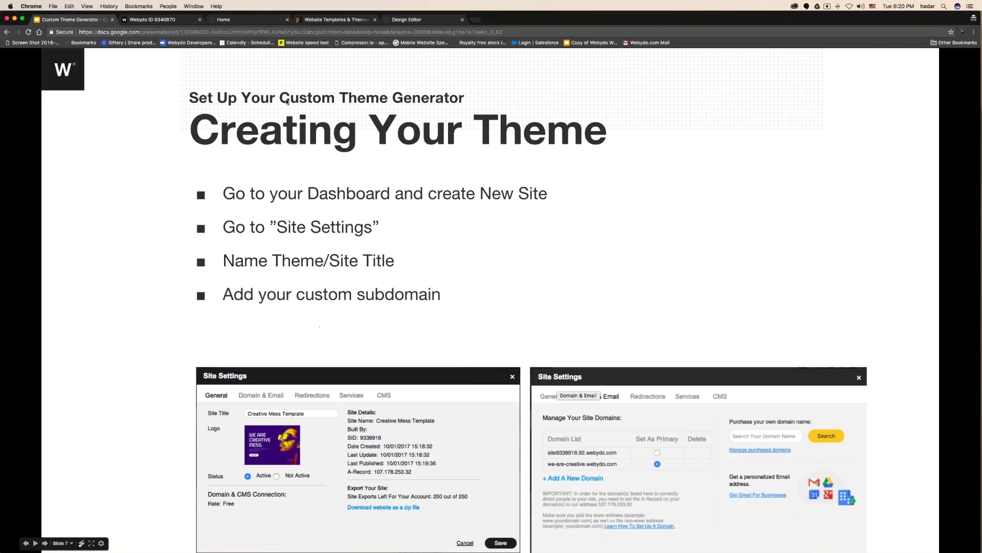
click(396, 23)
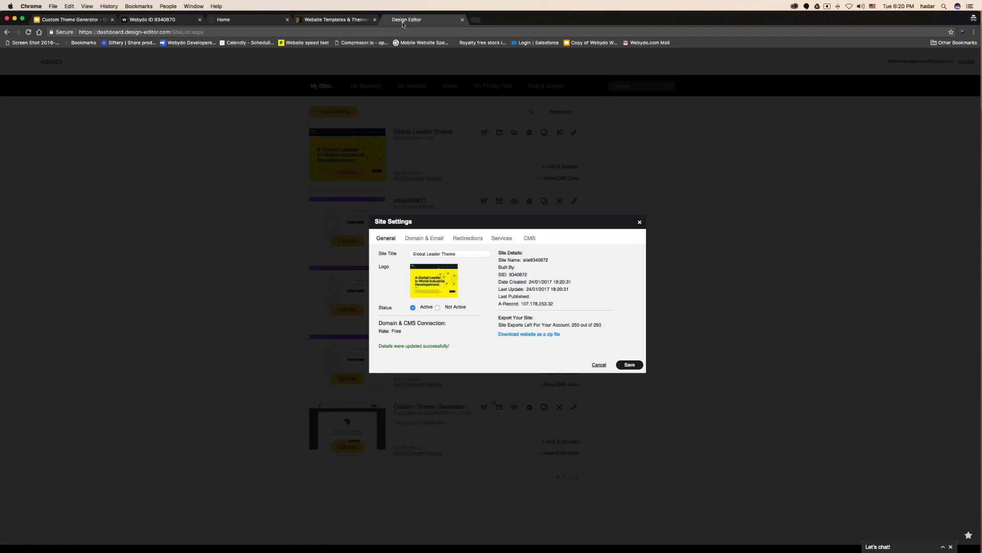
click(417, 240)
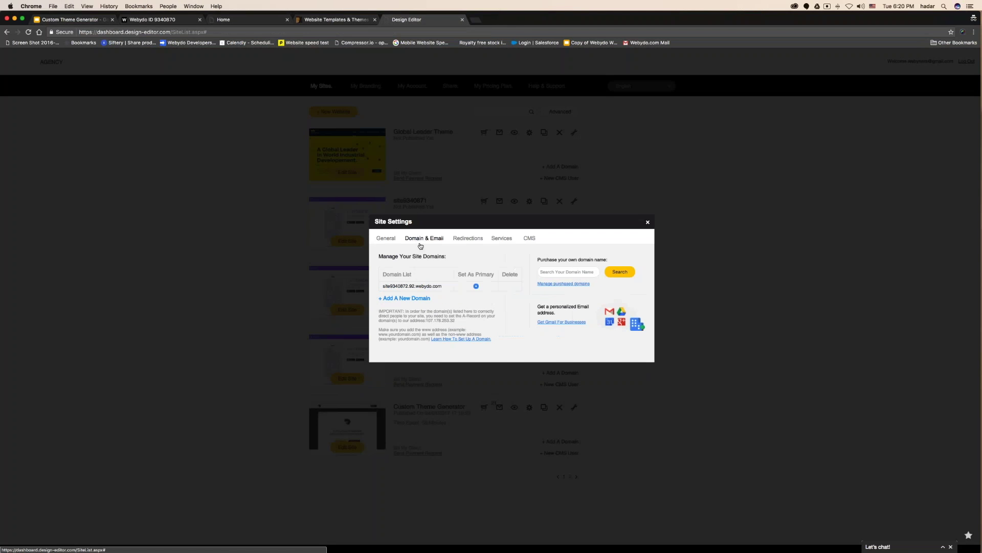
Add the subdomain global-leader-theme.webydo.com to the site's domain list.
click(414, 299)
click(440, 312)
text(glob al)
key(BackSpace)
key(BackSpace)
key(BackSpace)
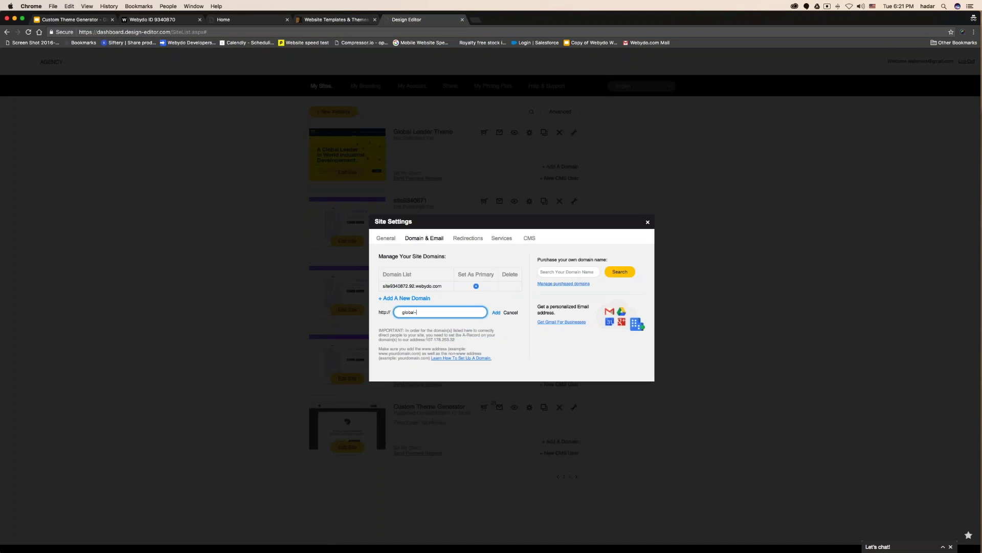
text(al-leader-theme.webydo.com)
click(496, 312)
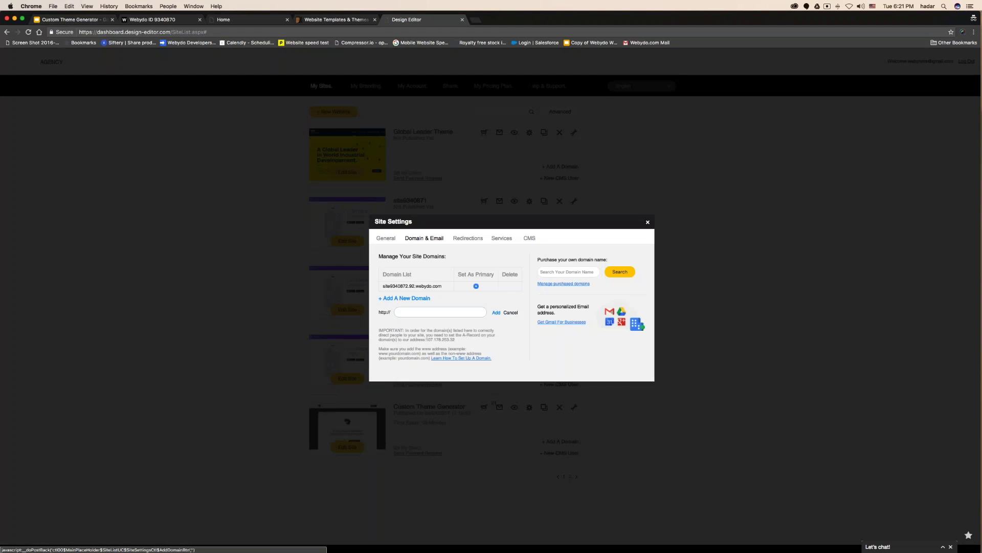
Make it the primary domain, return to General settings, and show the Publish slide step.
click(476, 286)
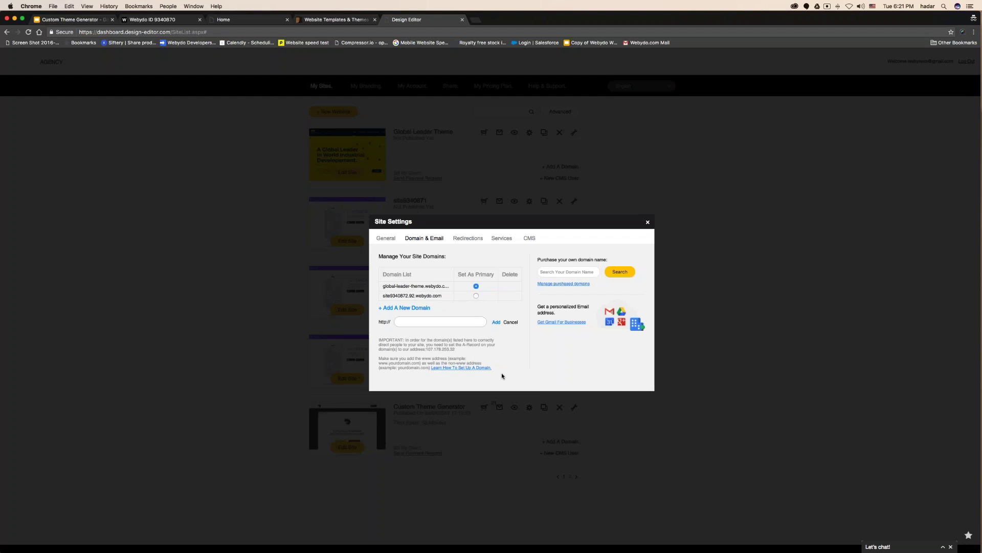
click(386, 238)
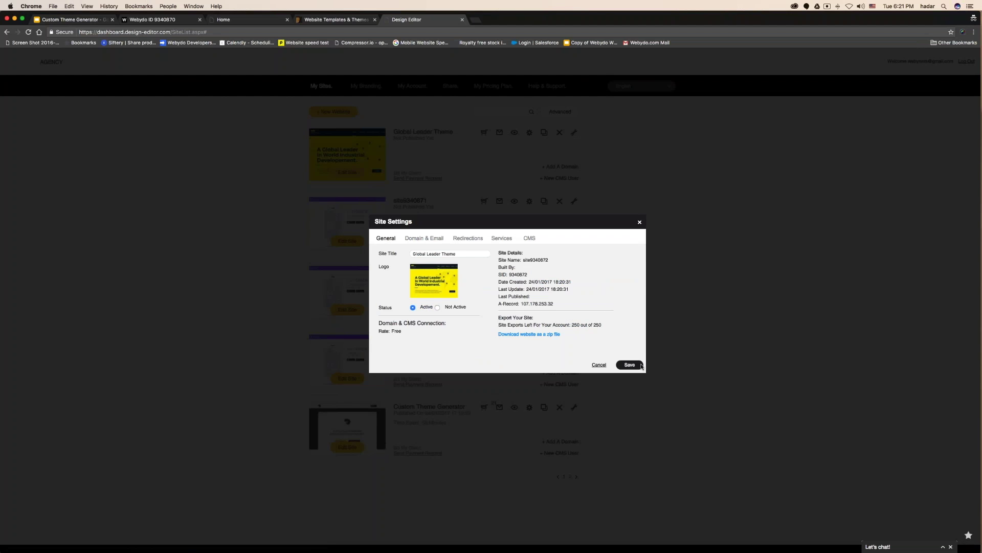
click(99, 23)
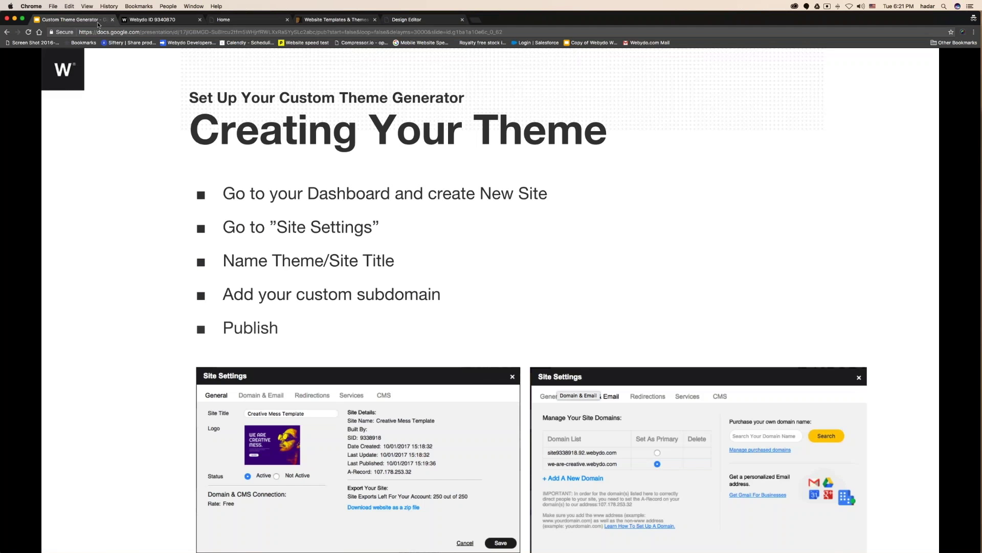
Close the leftover TimeTrack and templates tabs and the Site Settings dialog.
click(235, 19)
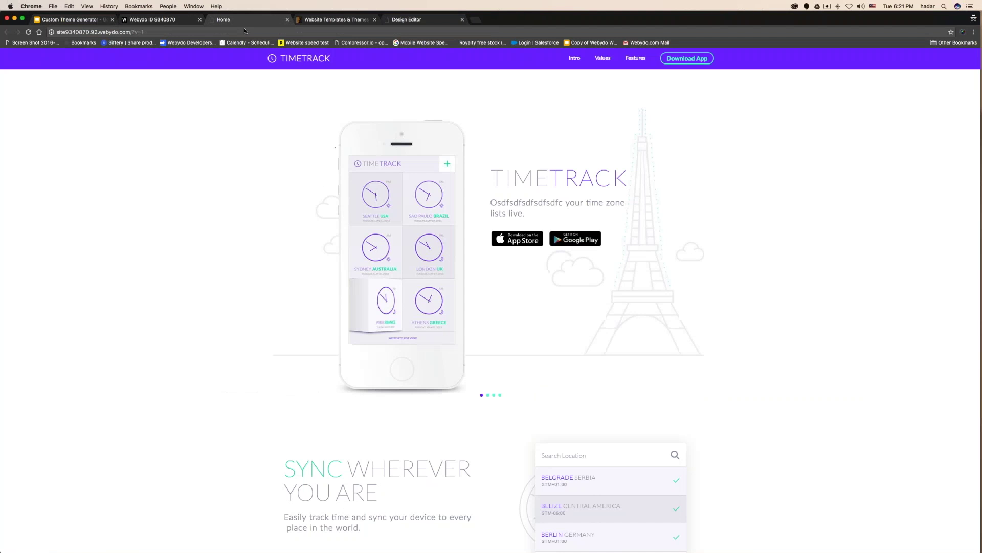
click(286, 20)
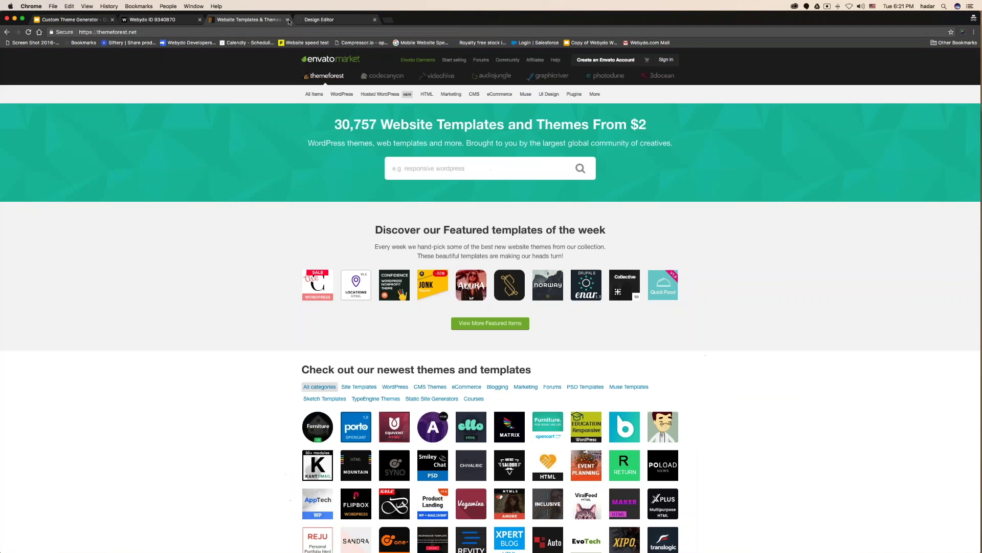
click(286, 20)
click(639, 222)
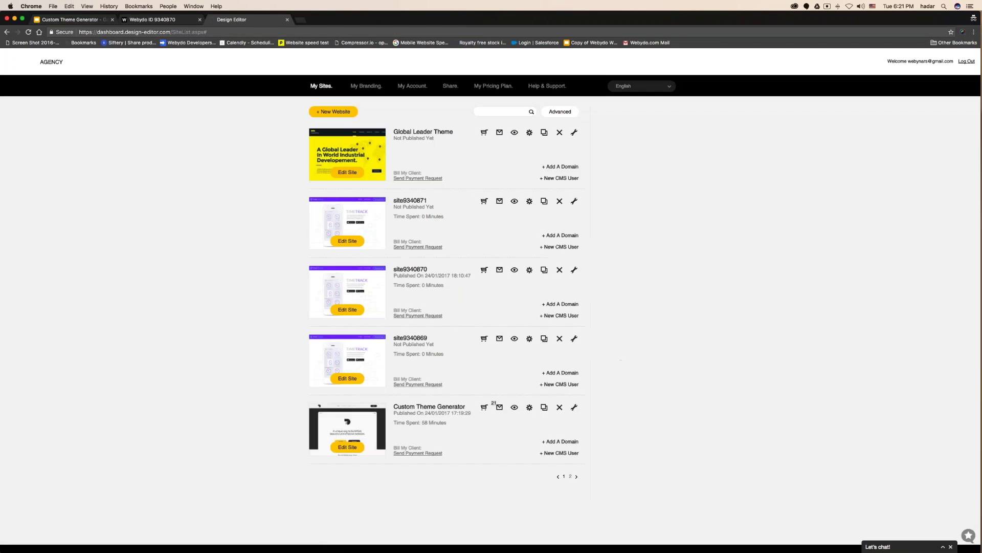
Publish the Global Leader Theme site from its editor and return to the dashboard.
click(359, 155)
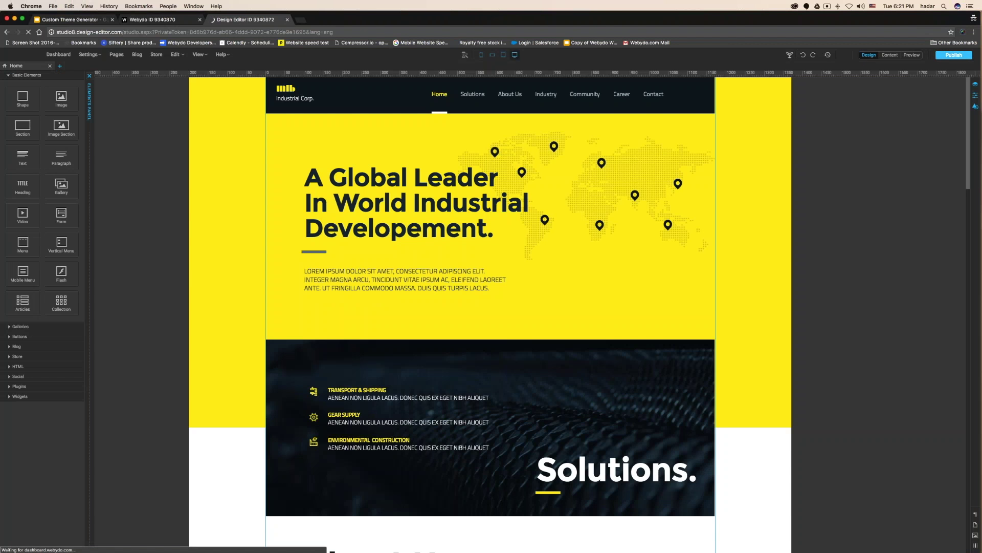
click(961, 57)
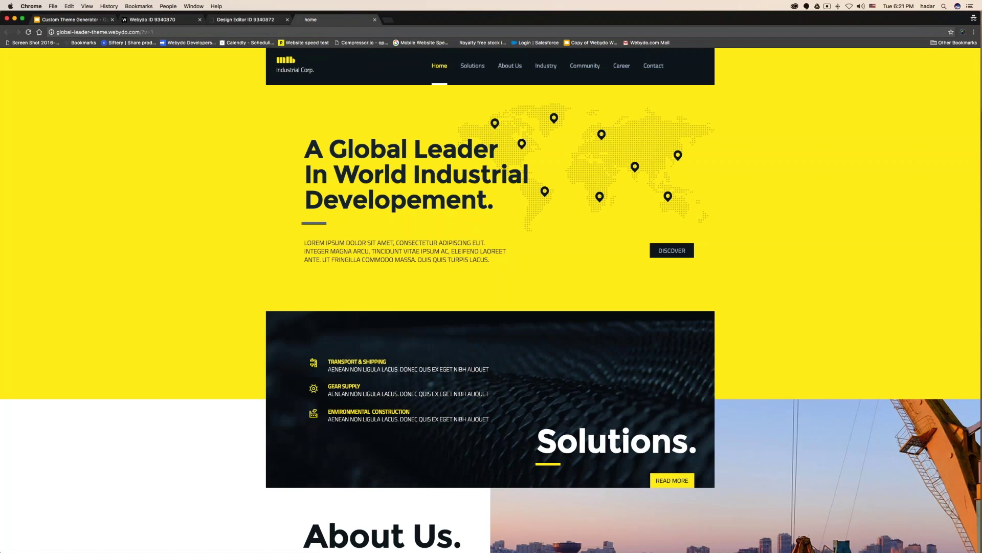
key(super+alt+Left)
click(64, 54)
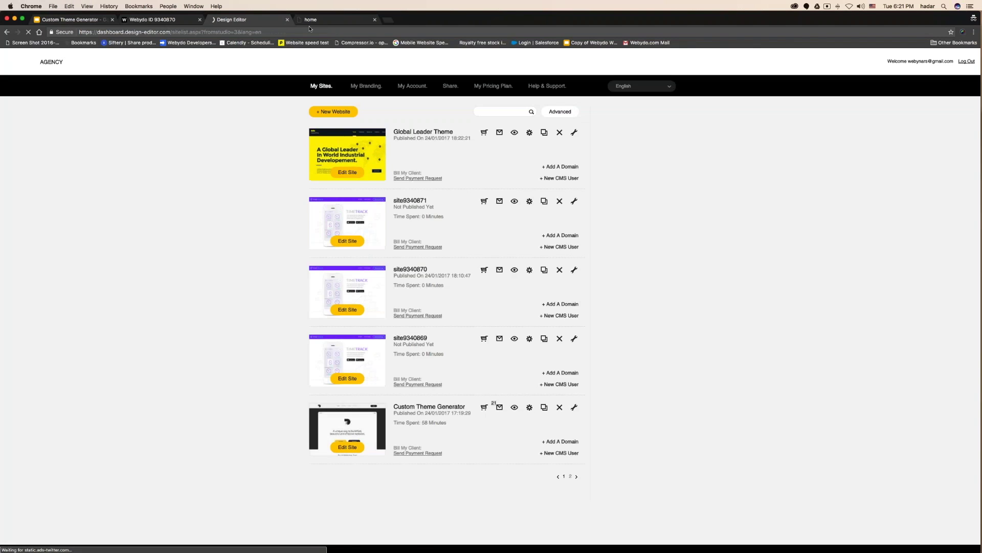
View the live Global Leader site, then advance the presentation to the Registration Link slide.
click(311, 20)
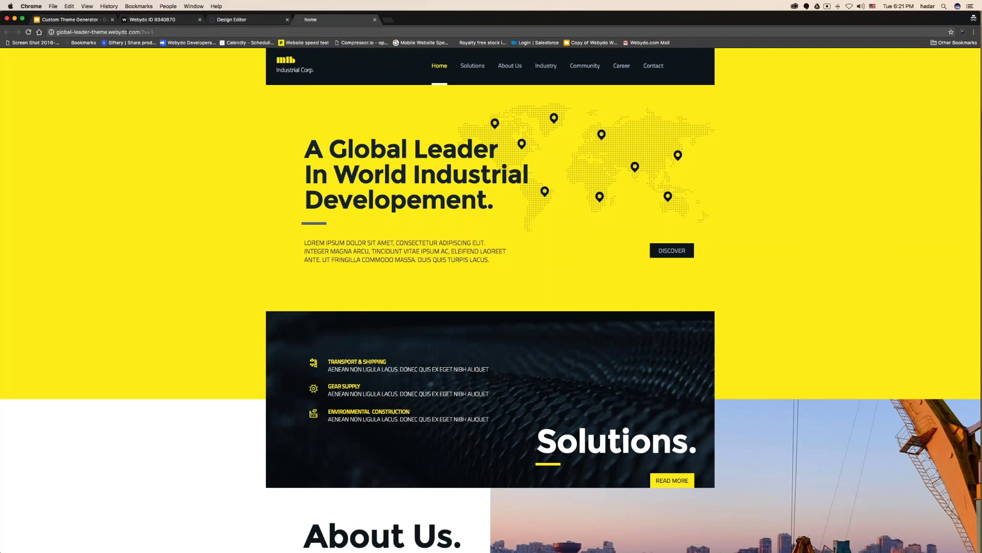
click(238, 20)
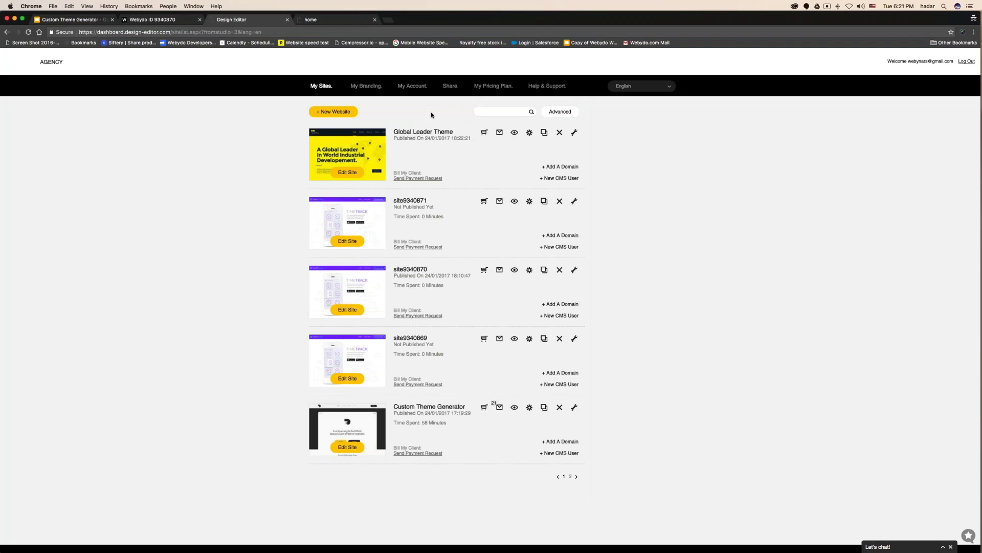
click(77, 20)
key(Right)
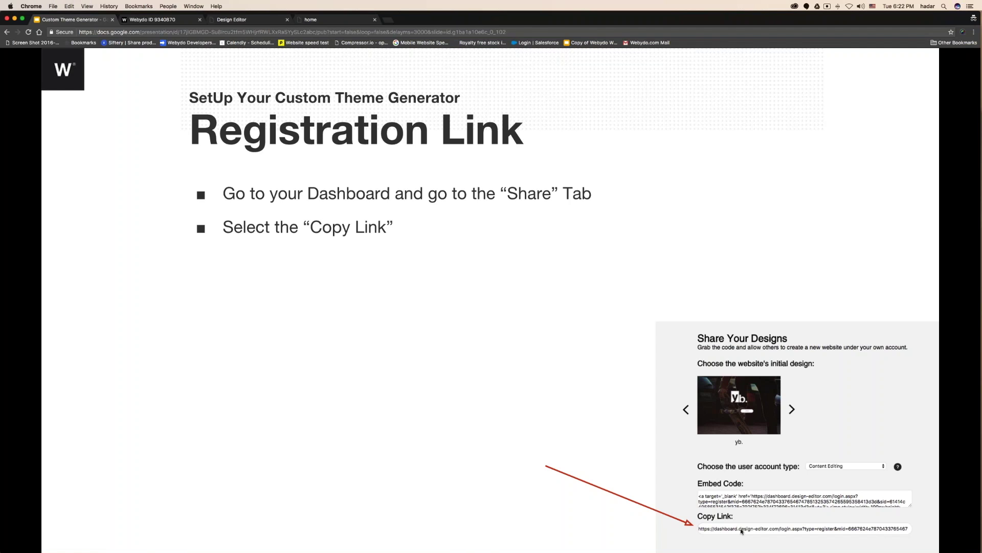
Reveal the 'Copy/Paste it onto your spreadsheet' step and move to the spreadsheet window.
key(Right)
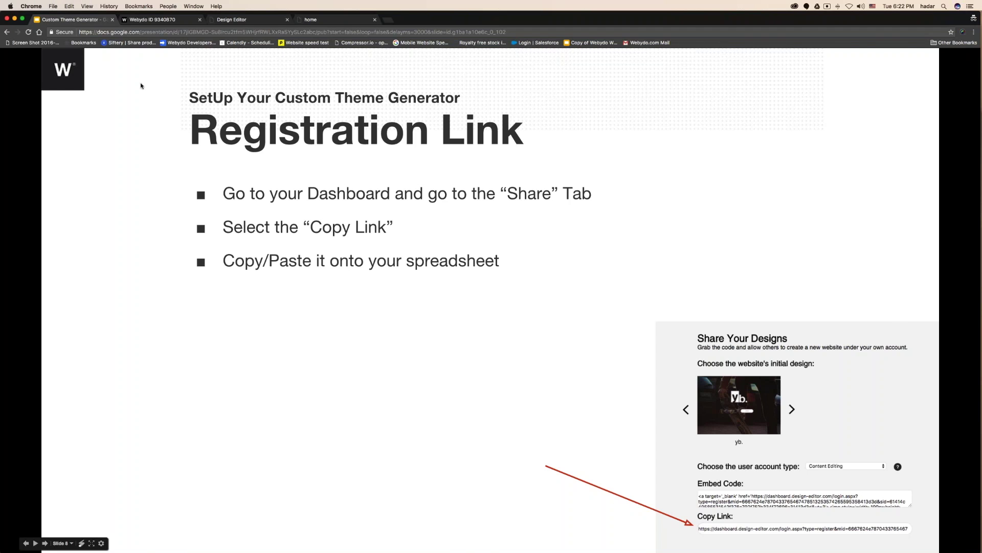
key(ctrl+Left)
Copy the Global Leader Theme site title from Webydo into cell A6.
click(174, 20)
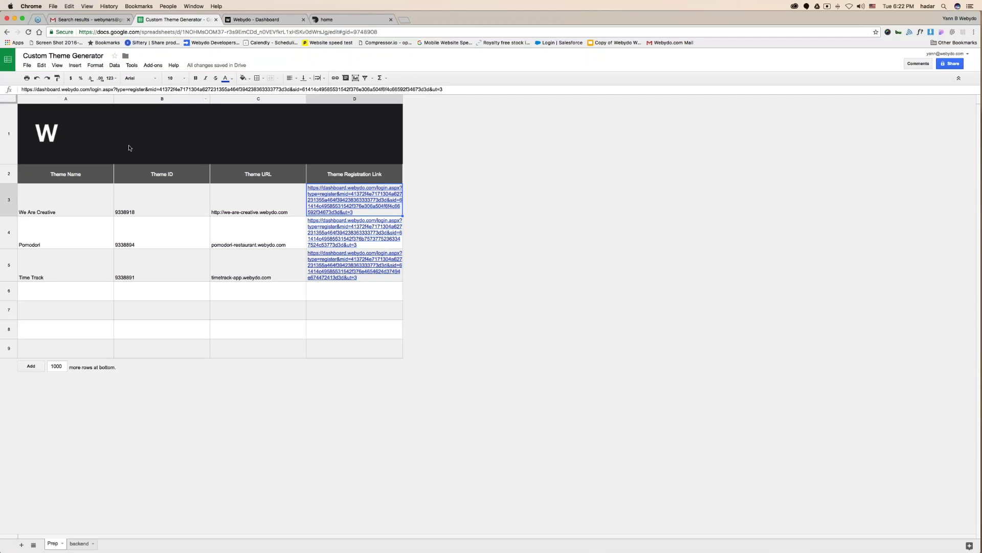
drag(60, 204, 354, 266)
click(322, 297)
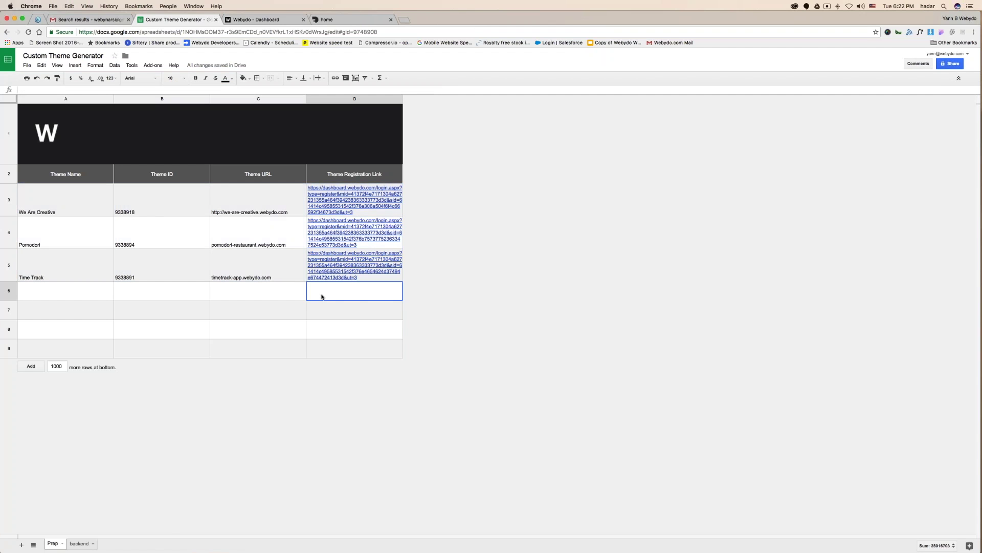
click(90, 206)
key(ctrl+Right)
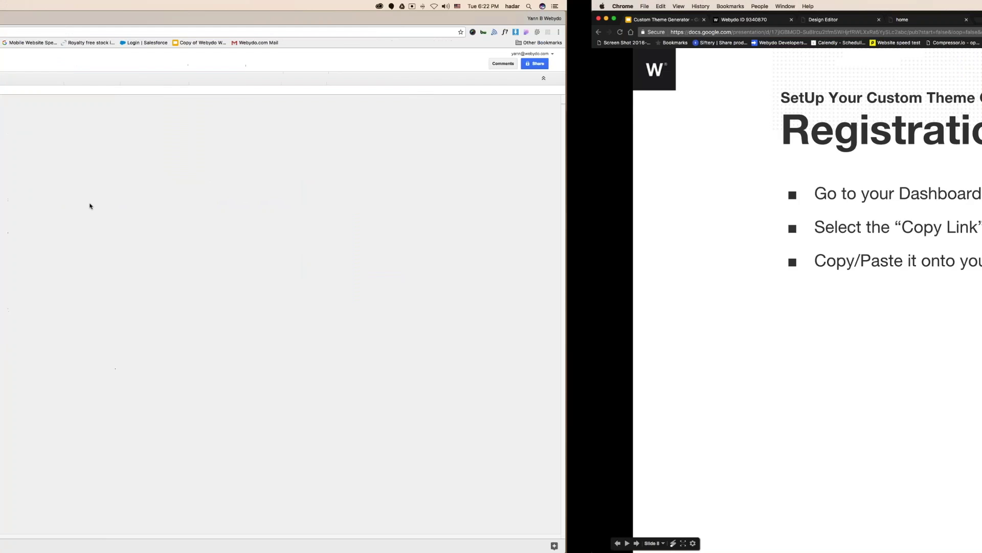
click(237, 19)
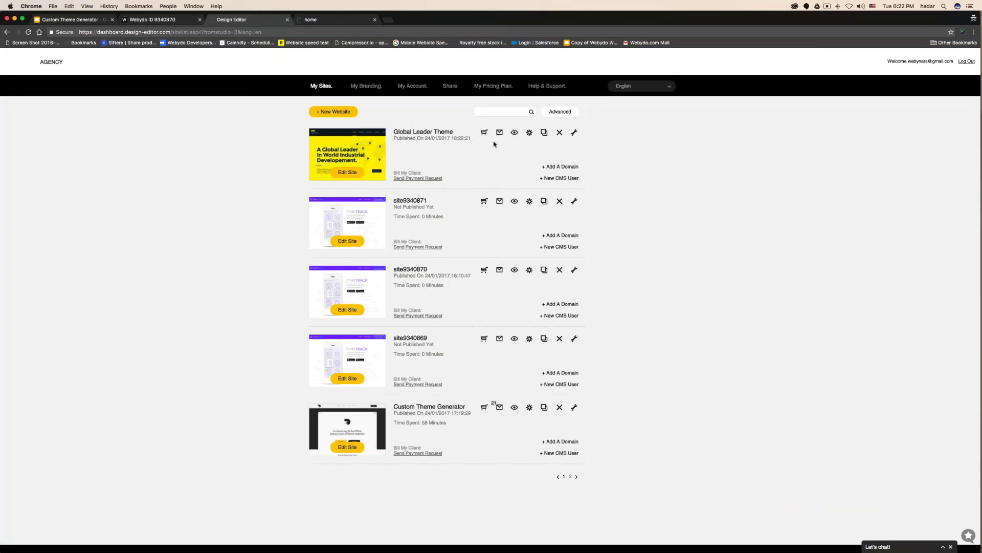
click(529, 133)
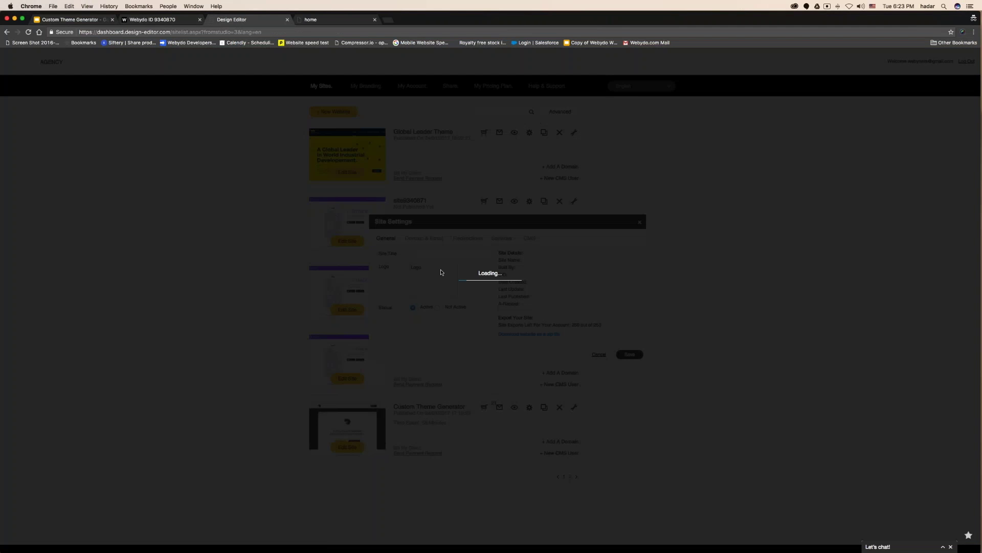
key(super+c)
key(super+grave)
key(super+v)
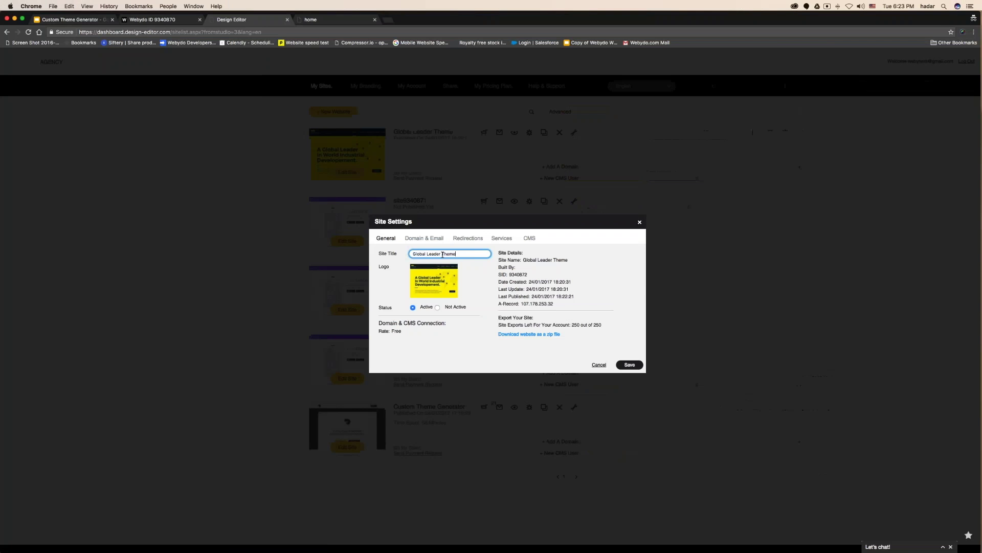
Shorten the A6 name to 'Global Leader' by removing 'Theme'.
click(456, 254)
double_click(449, 253)
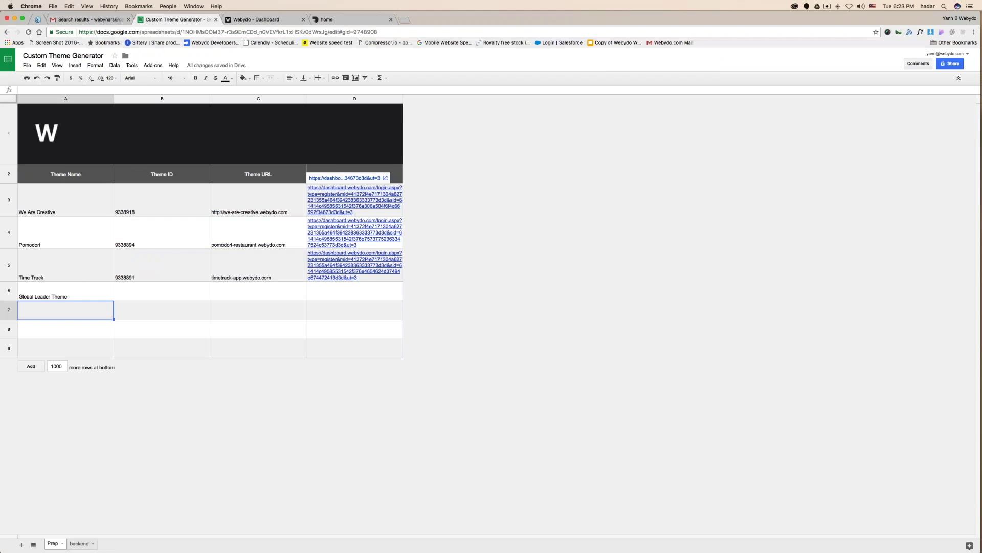
click(76, 290)
key(Return)
key(BackSpace)
key(BackSpace)
key(BackSpace)
key(BackSpace)
key(BackSpace)
key(BackSpace)
key(Return)
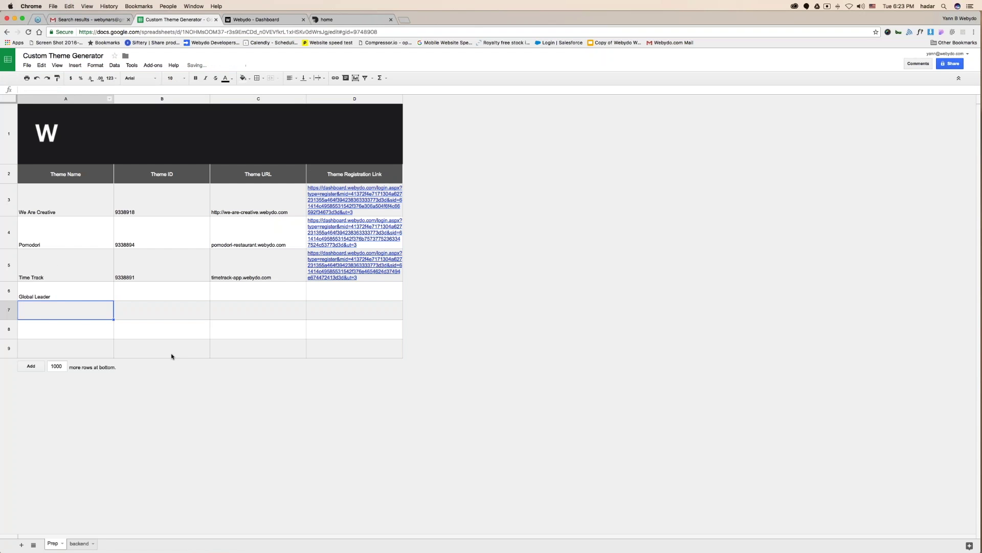
Paste the site ID 9340872 into B6 and left-align it.
click(153, 293)
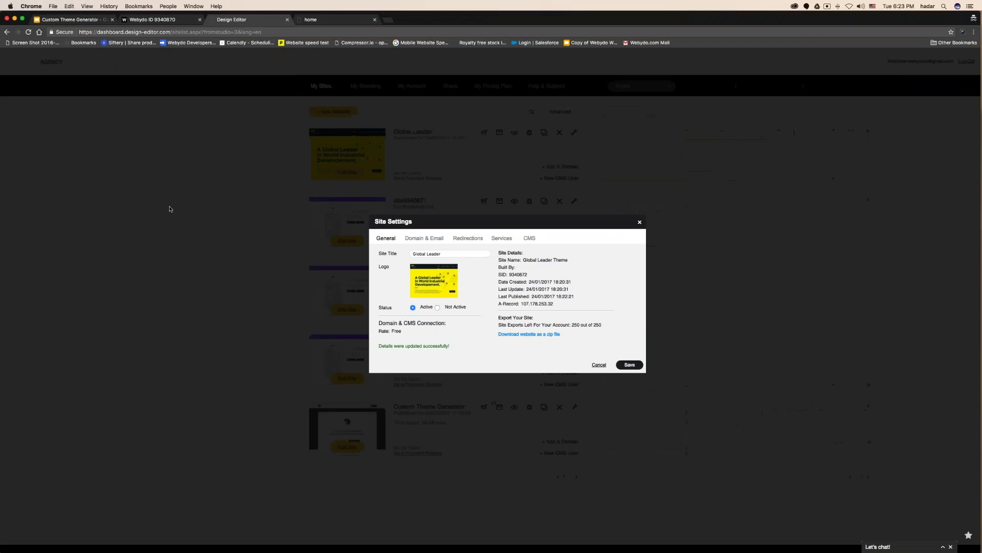
double_click(515, 274)
key(super+c)
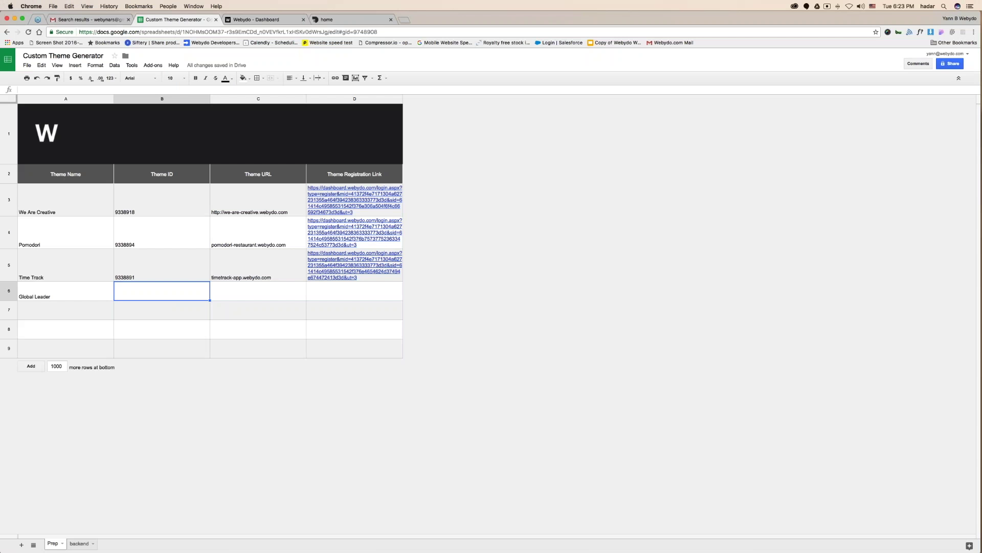
key(super+v)
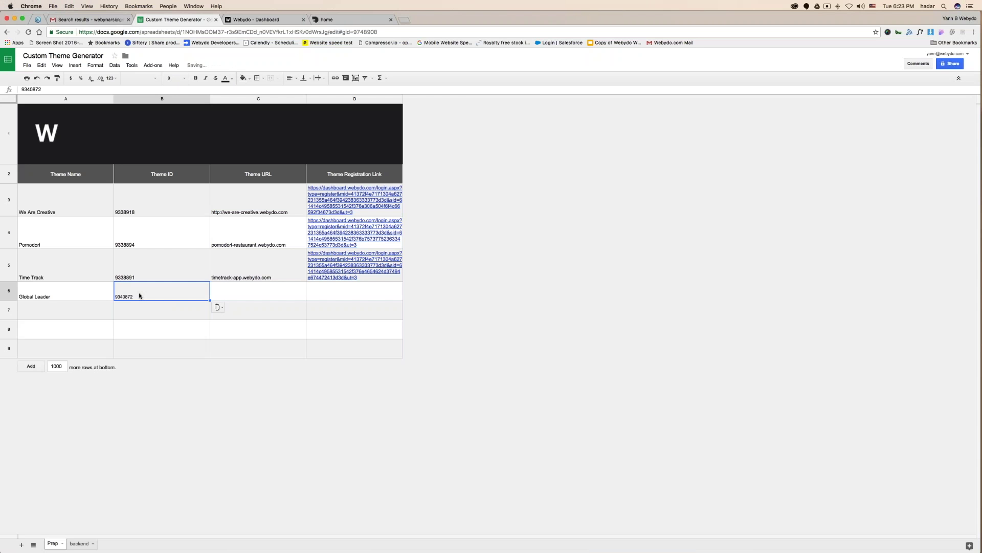
click(82, 89)
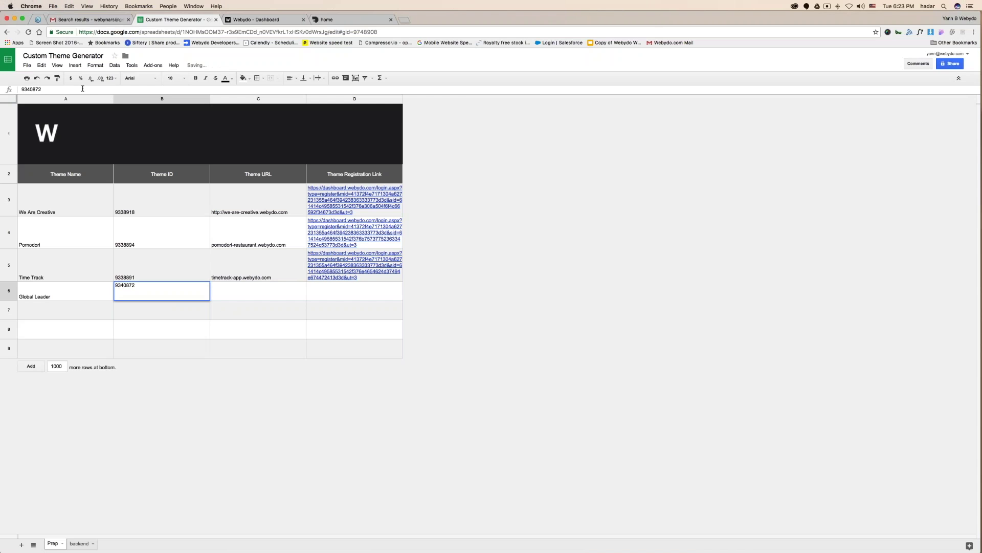
key(Return)
click(177, 286)
click(289, 77)
click(292, 91)
Paste the live site URL global-leader-theme.webydo.com into C6.
click(254, 297)
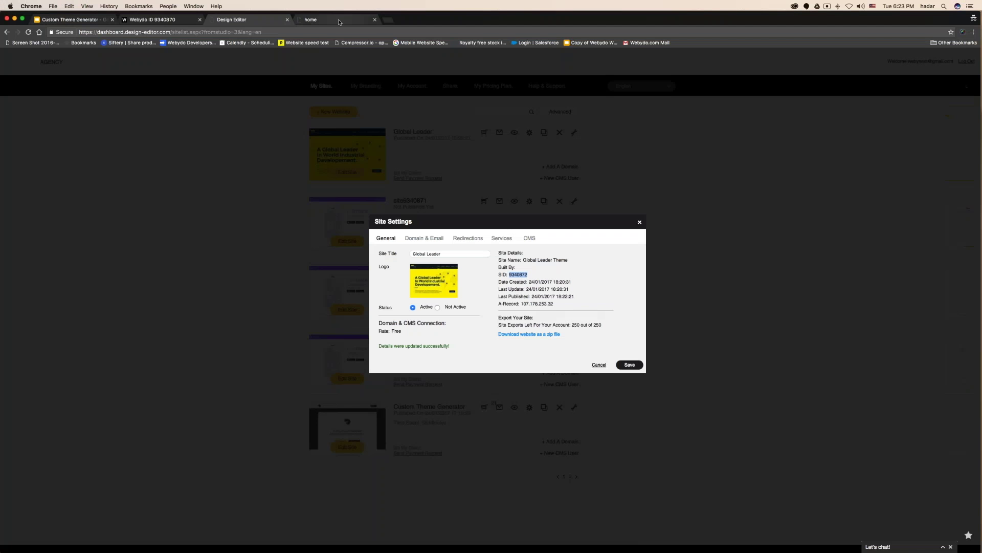
click(327, 19)
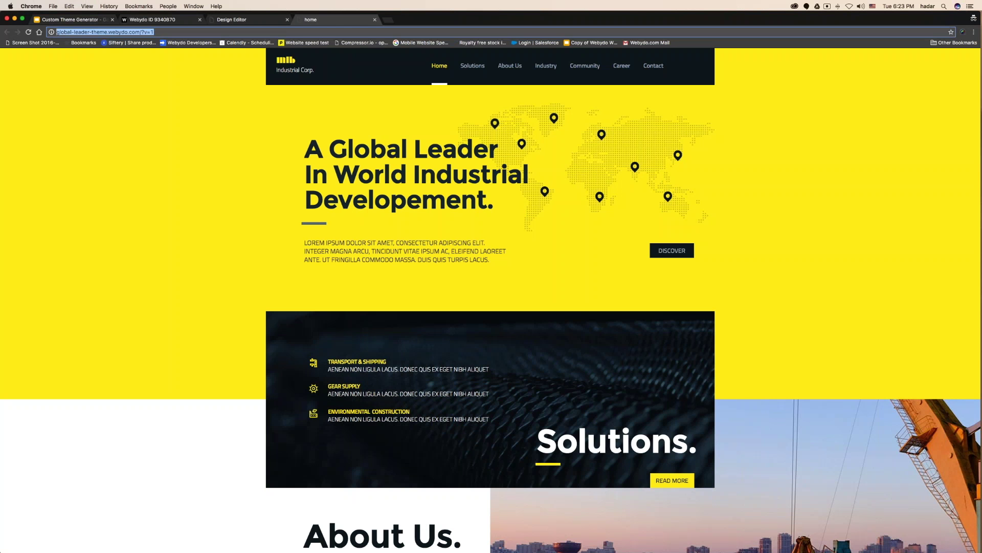
key(super+c)
key(ctrl+Left)
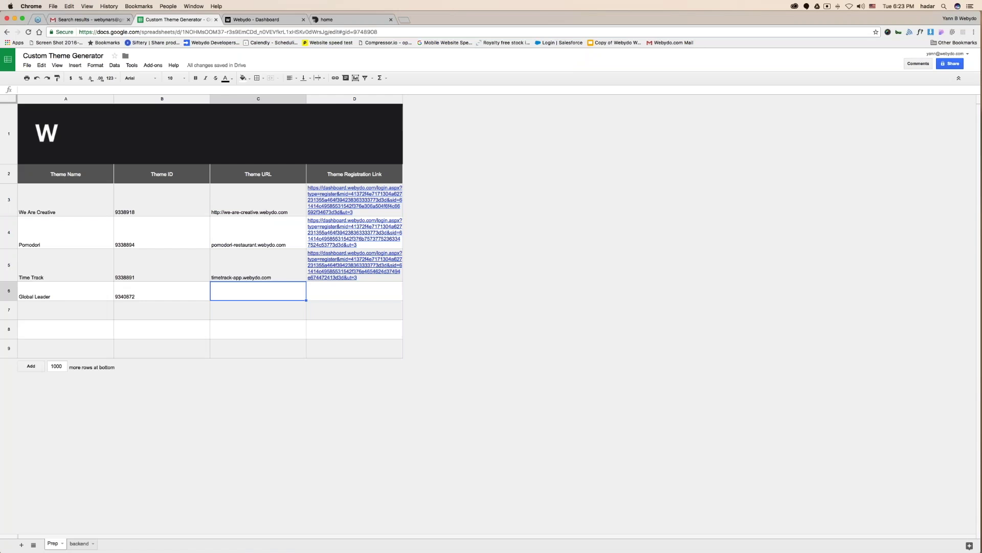
key(super+v)
key(Return)
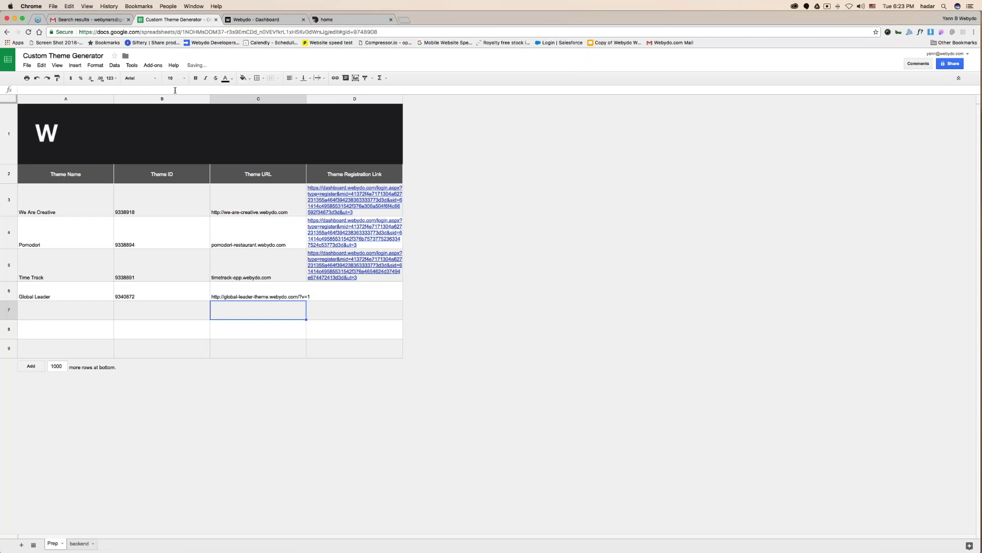
click(274, 298)
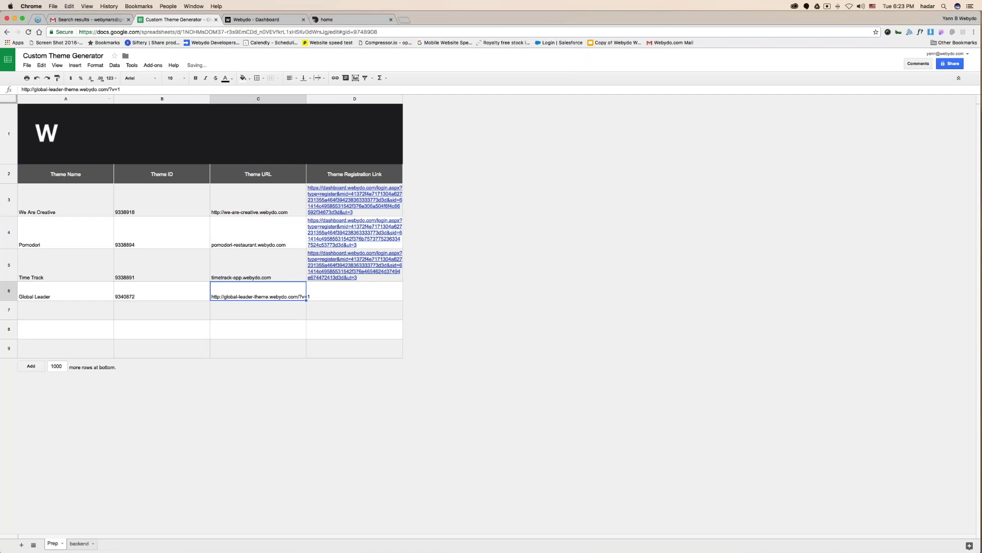
triple_click(110, 89)
key(Escape)
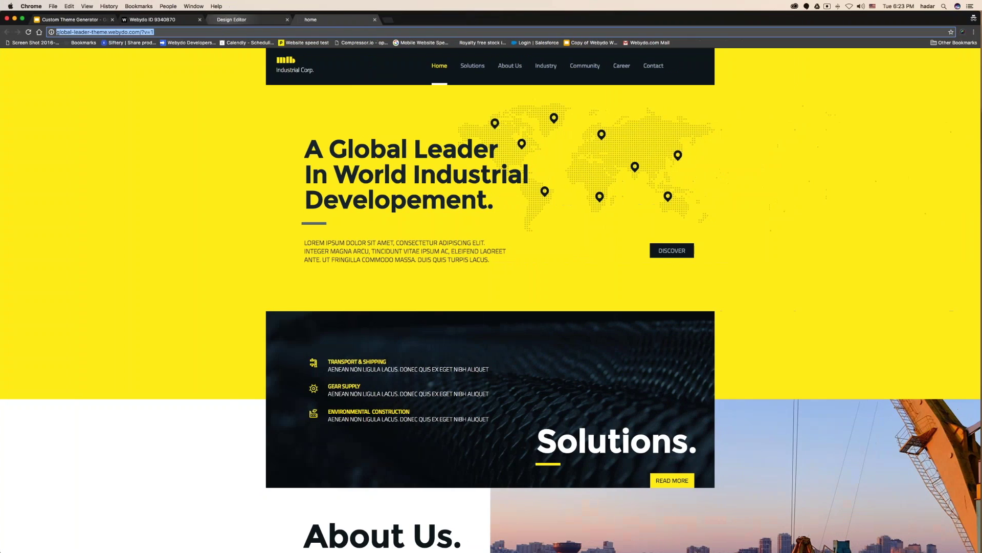
Close the extra TimeTrack editor tab and the Site Settings dialog.
click(162, 20)
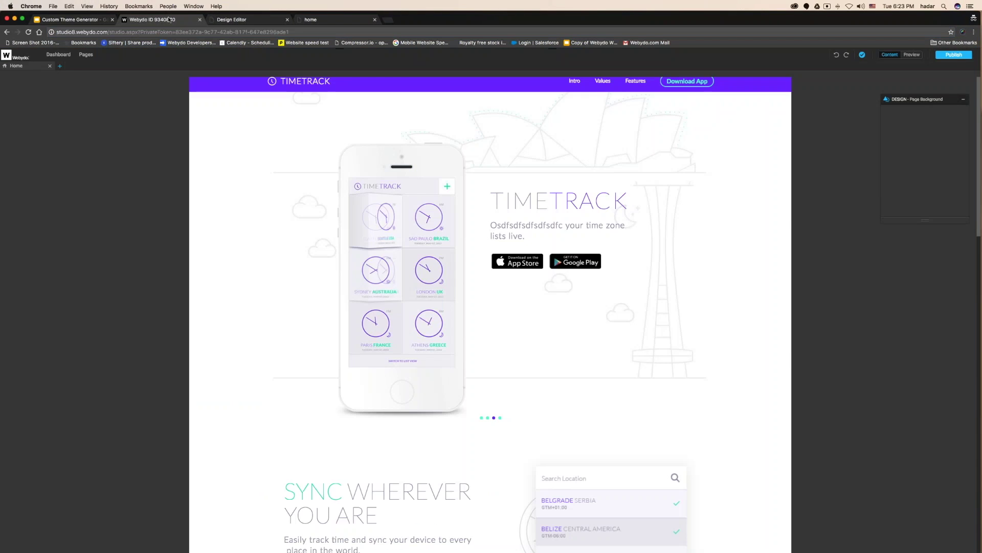
click(200, 20)
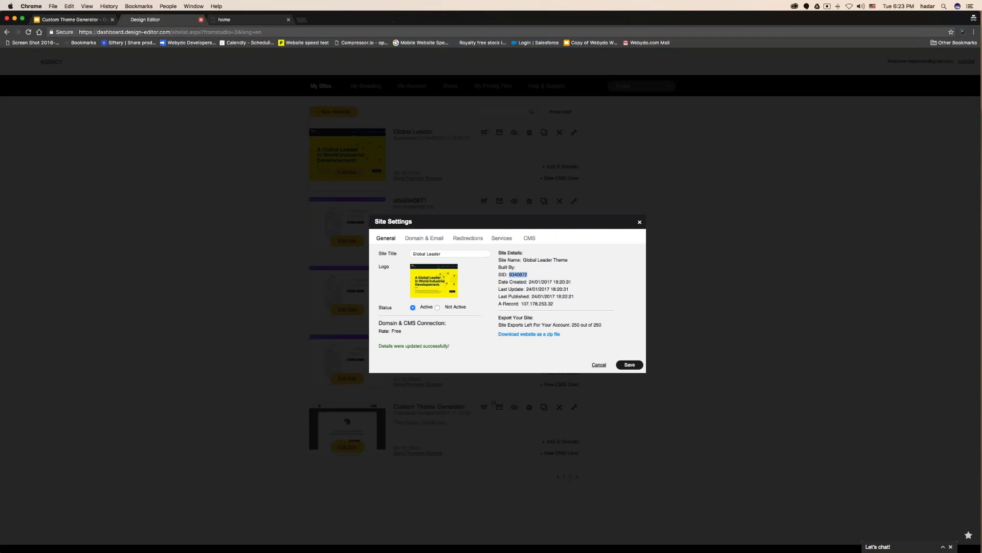
click(640, 222)
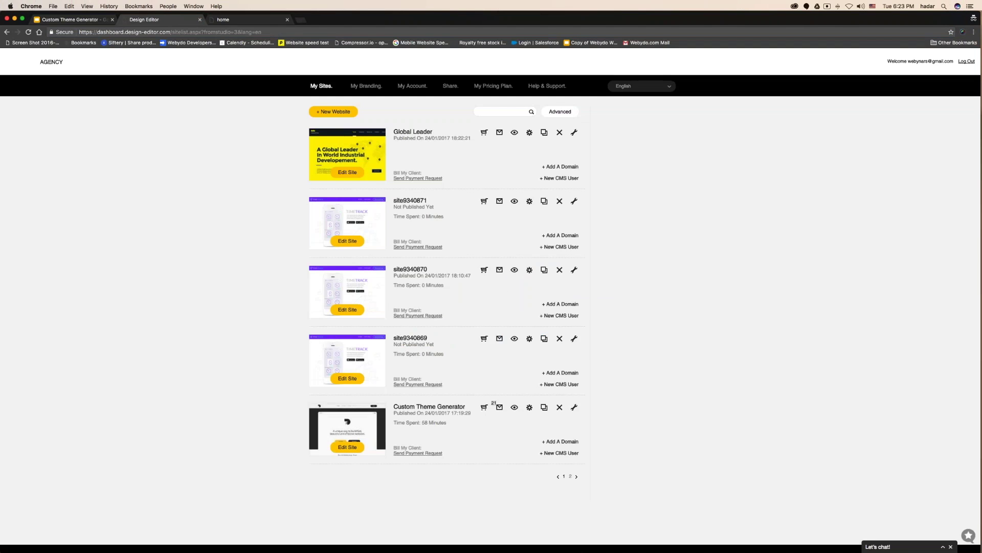
On Share Your Designs, cycle to Global Leader as initial design and copy its registration link.
click(450, 86)
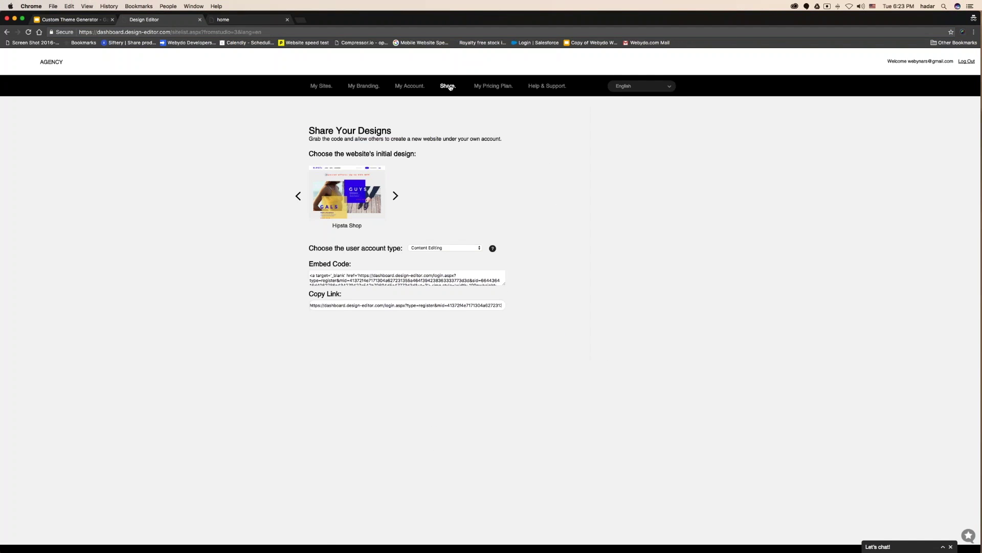
click(395, 196)
click(395, 196)
click(395, 196)
click(395, 196)
click(395, 196)
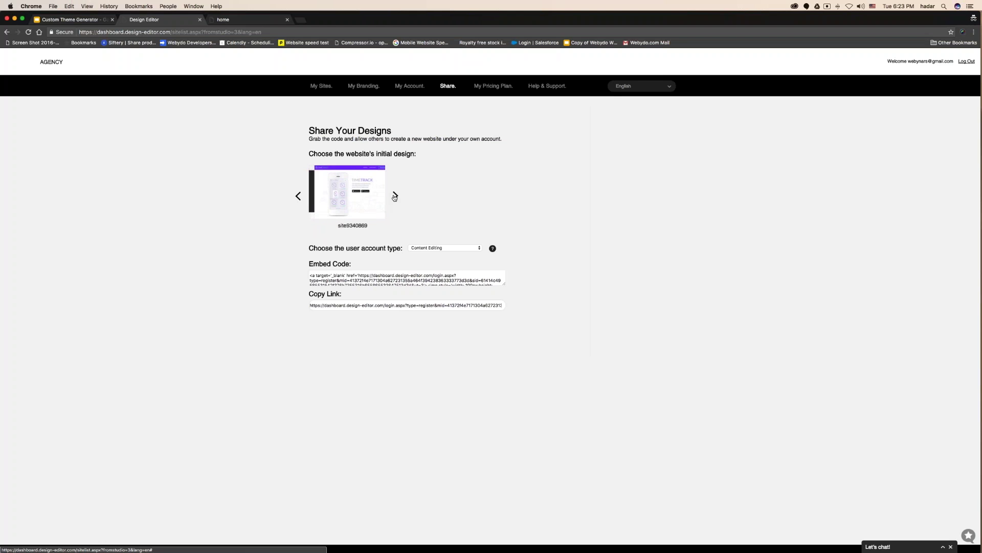
click(395, 196)
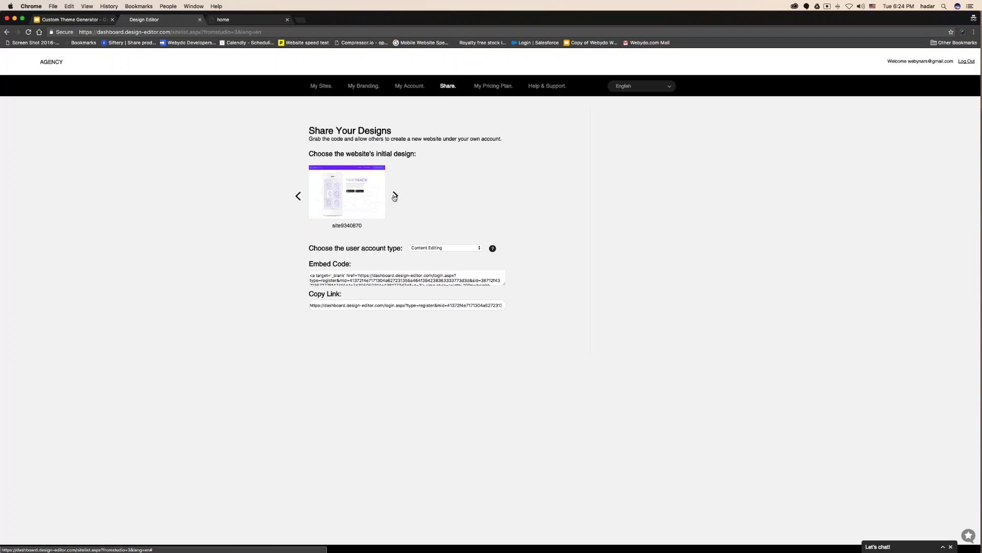
click(394, 196)
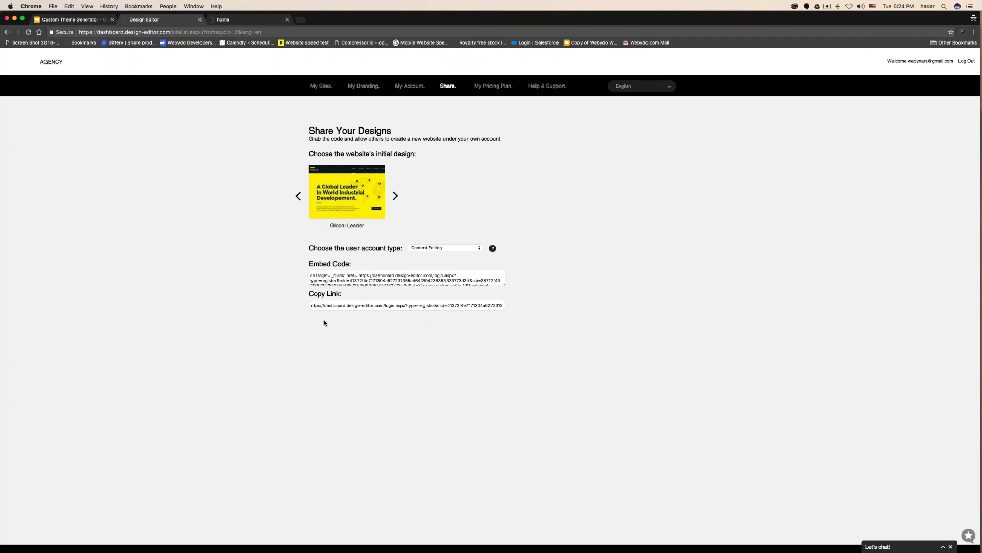
click(341, 306)
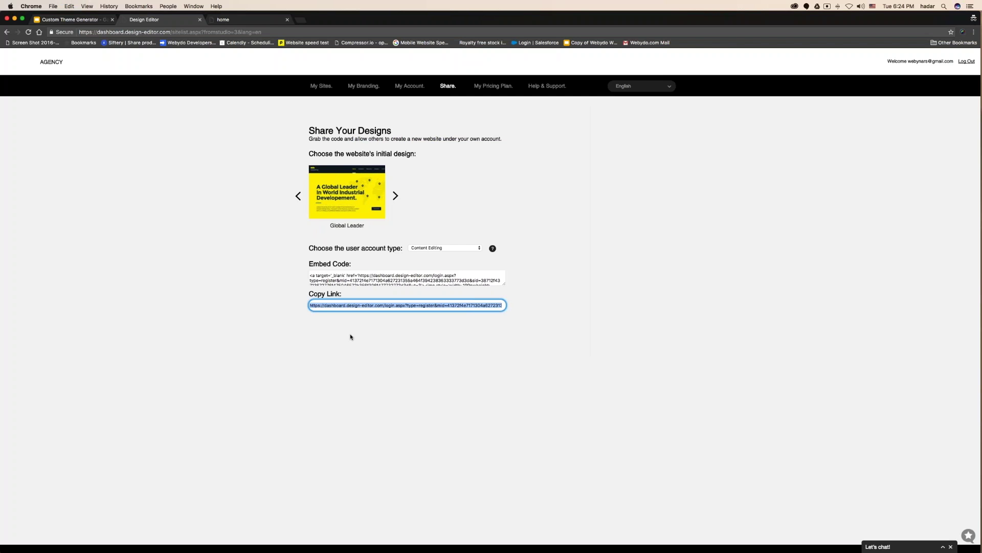
key(super+grave)
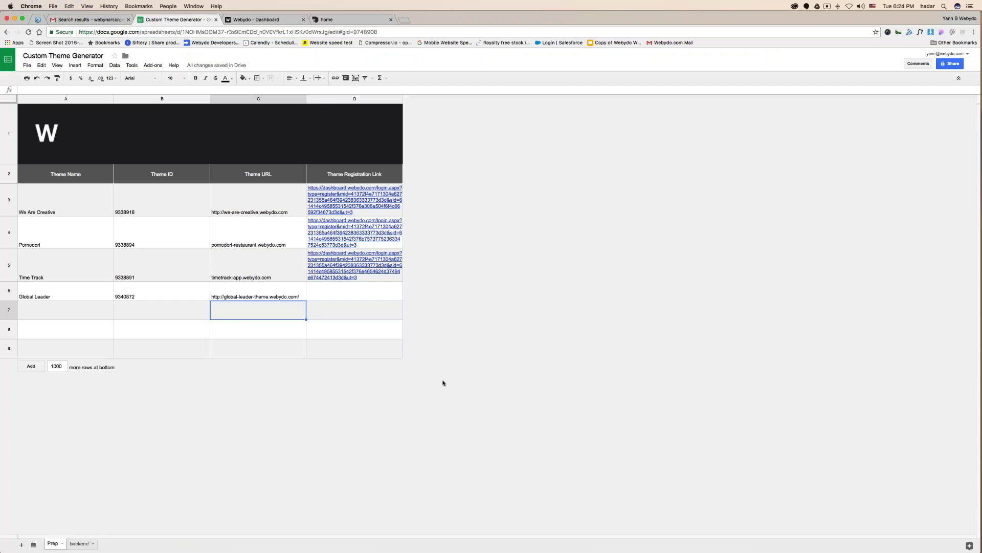
Paste the Global Leader registration link into cell D6.
key(Right)
key(Up)
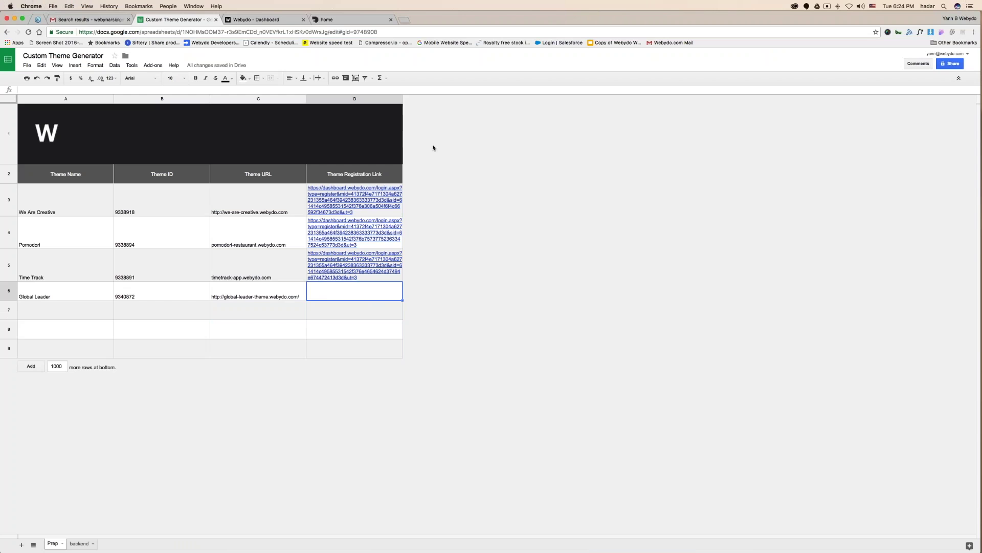
key(super+v)
key(Return)
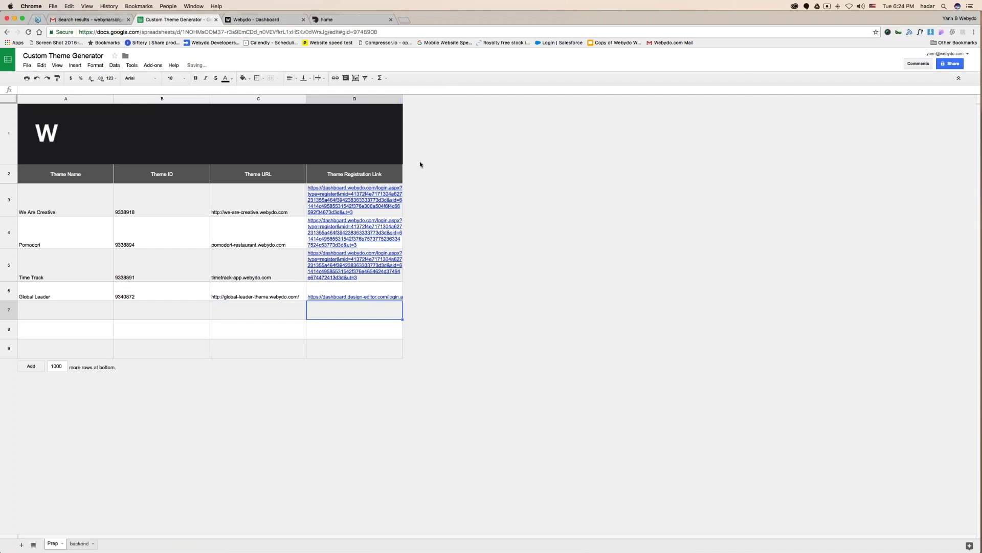
Set column D's links to wrap within their cells and check row 6.
drag(381, 205, 379, 344)
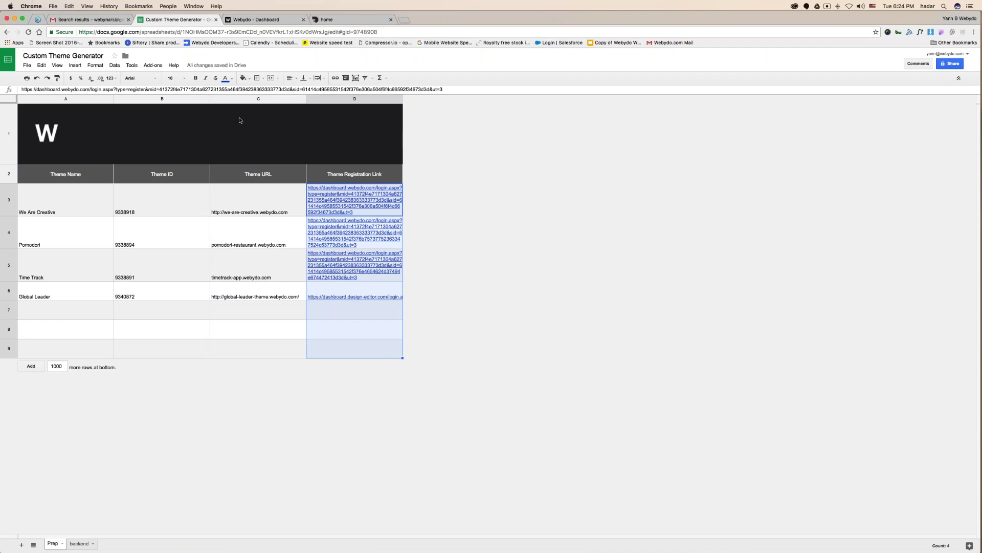
click(319, 79)
click(330, 91)
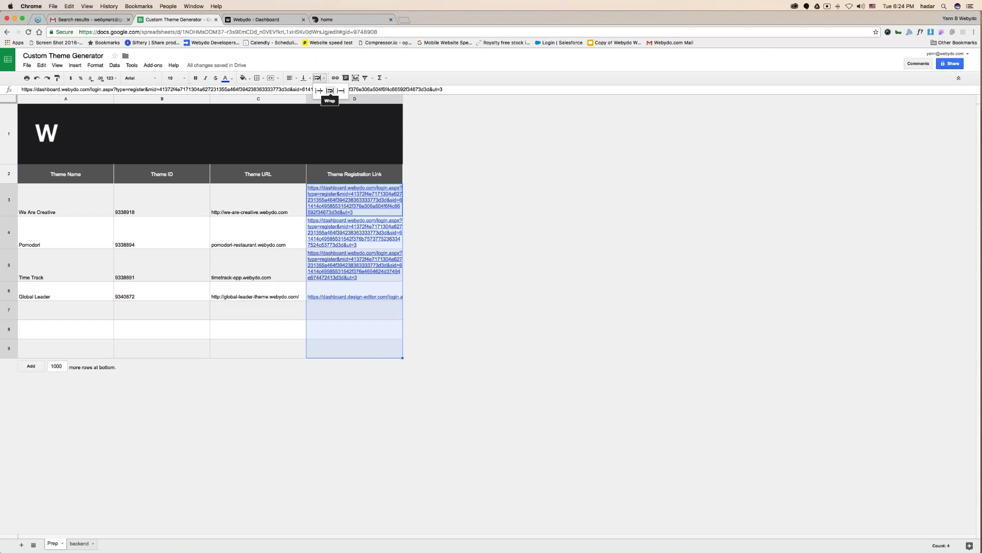
click(358, 304)
click(271, 312)
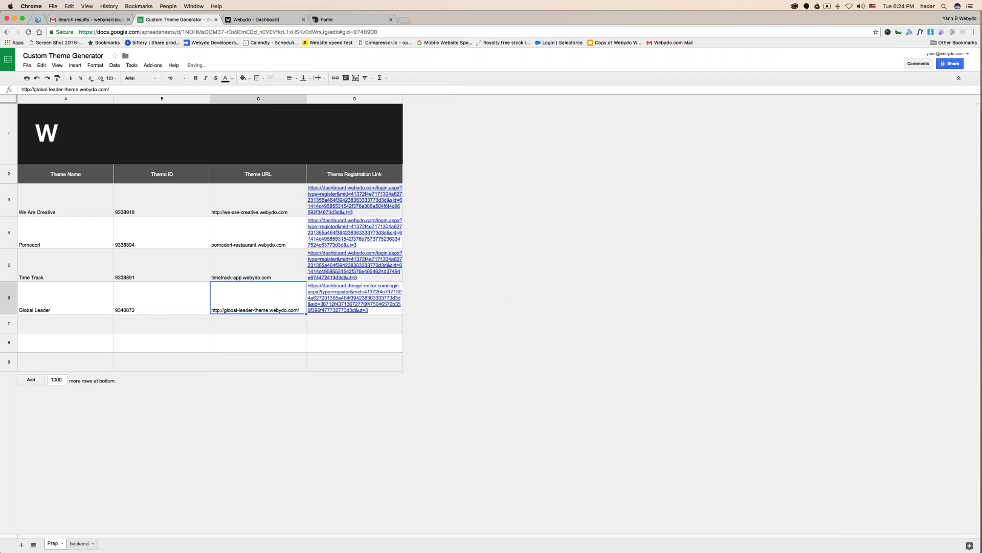
On the Design Enterprise site, build from App Template and pick the Hero pack.
click(338, 19)
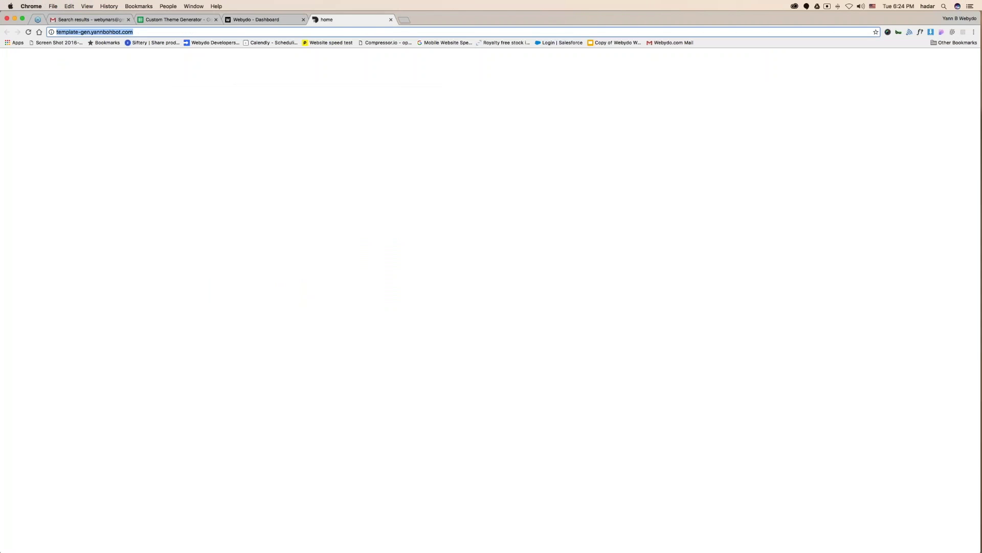
scroll(337, 267, down, 3)
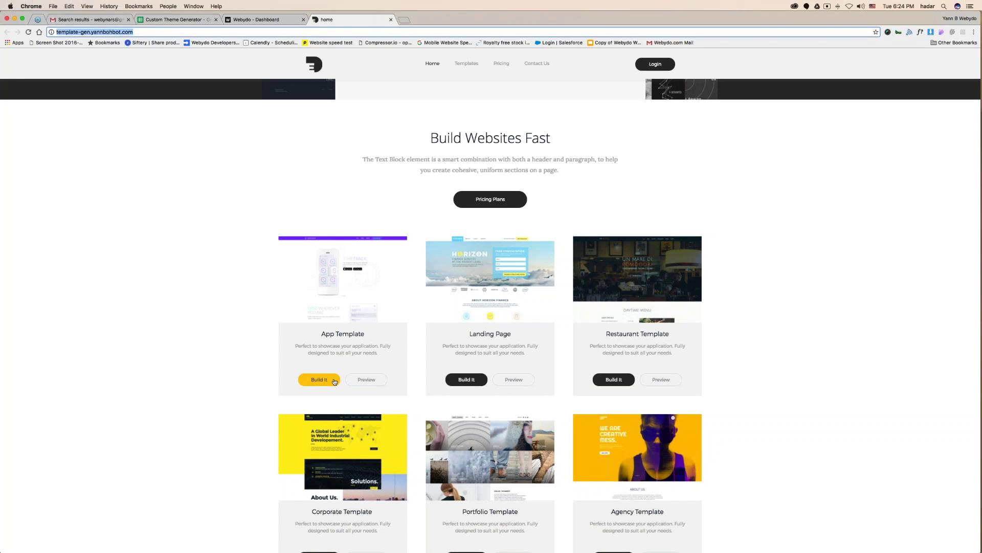
click(334, 381)
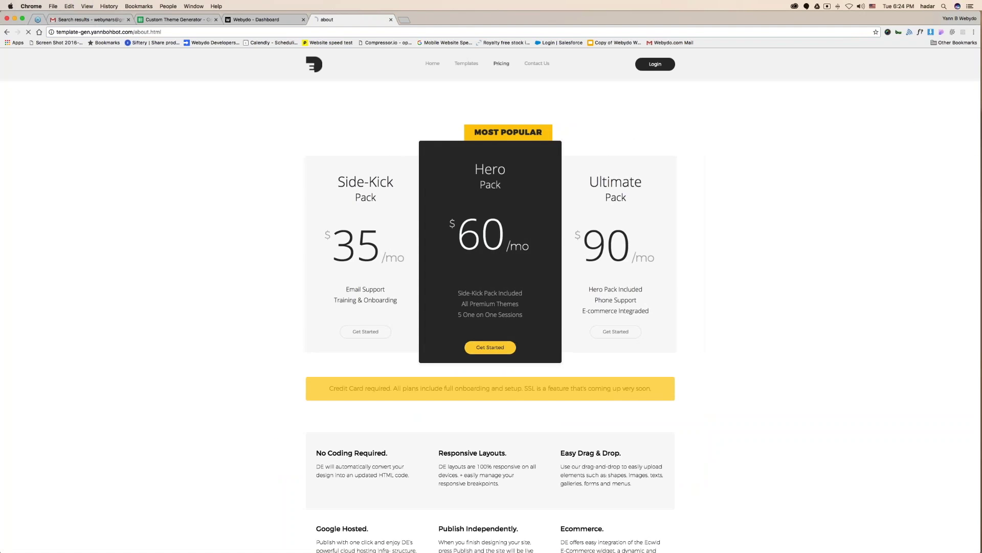
click(490, 347)
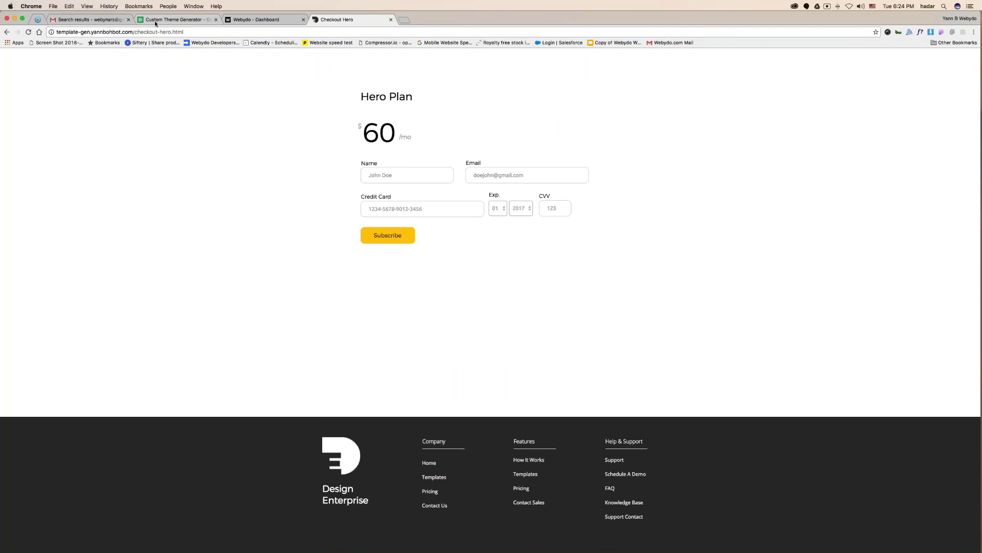
Review the D6 registration link, then advance the presentation to the Overview slide.
click(156, 22)
click(362, 292)
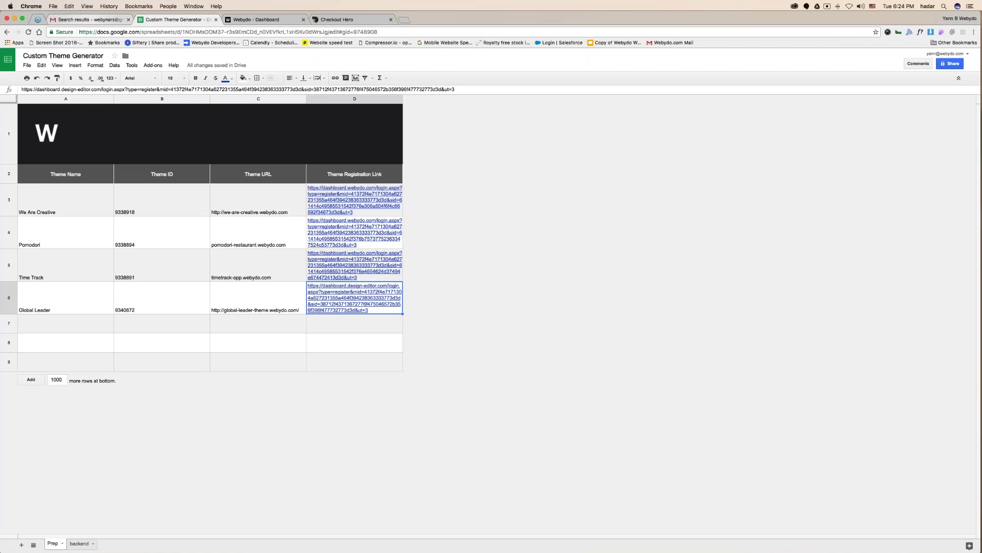
key(ctrl+Right)
key(ctrl+shift+Tab)
click(295, 136)
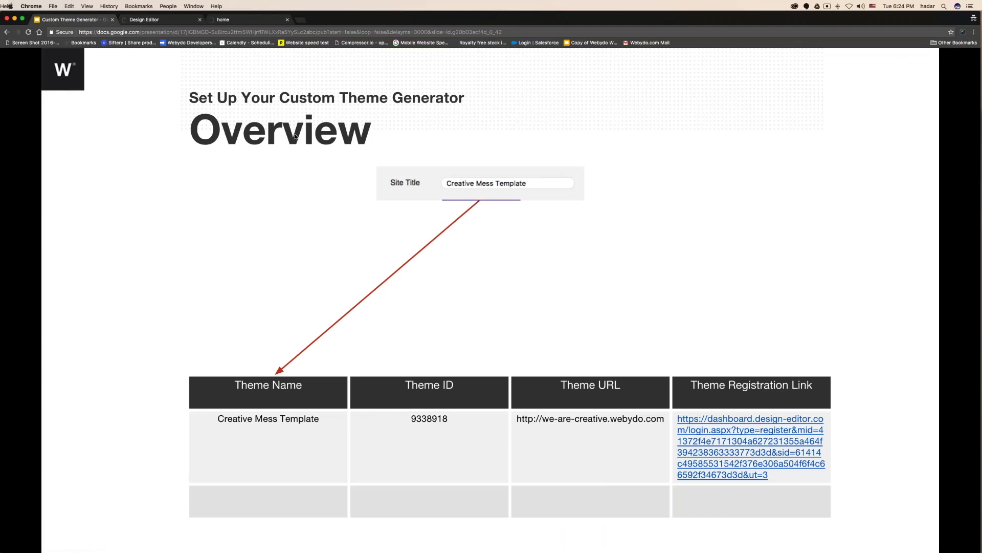
Show how site ID, domain list and copy link fill the Theme ID, URL and Registration Link columns.
click(295, 136)
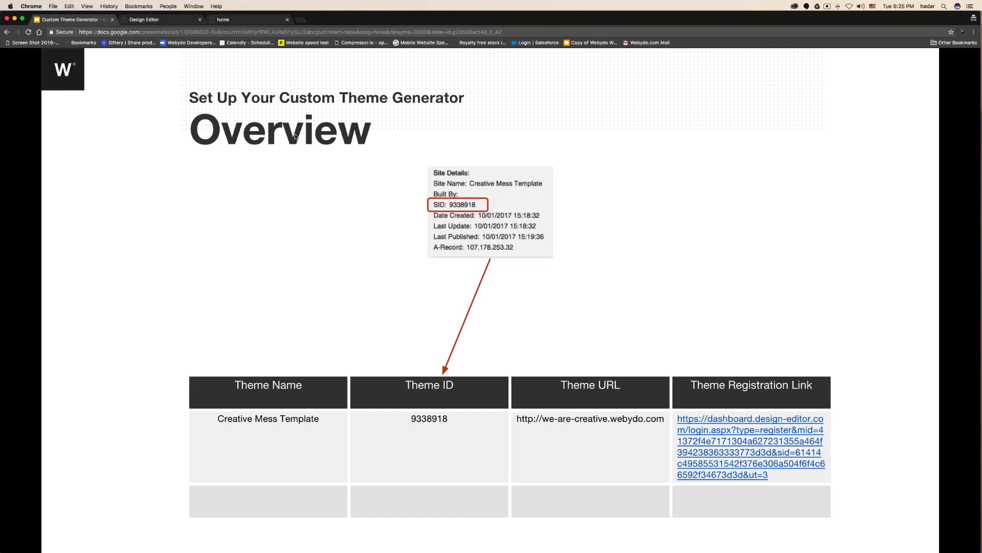
click(295, 136)
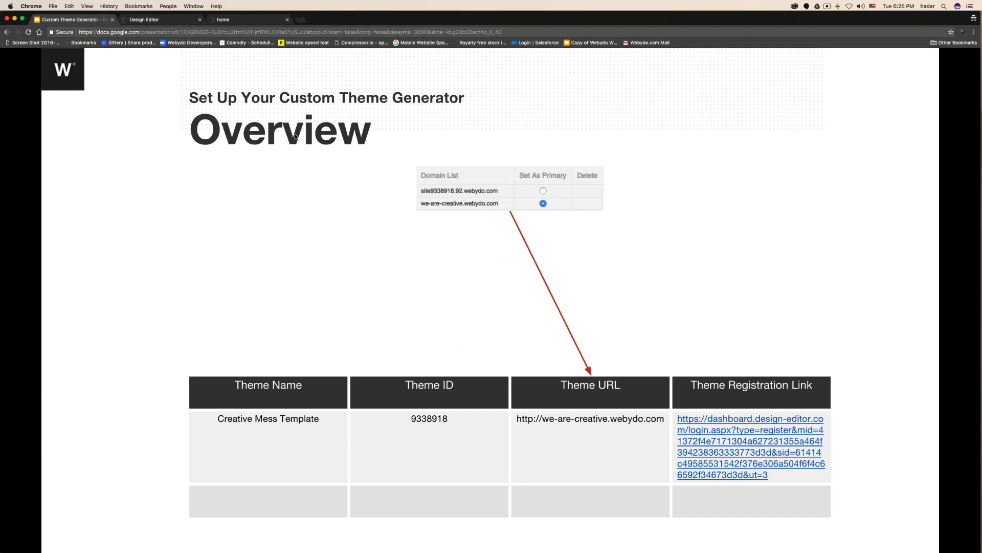
click(295, 136)
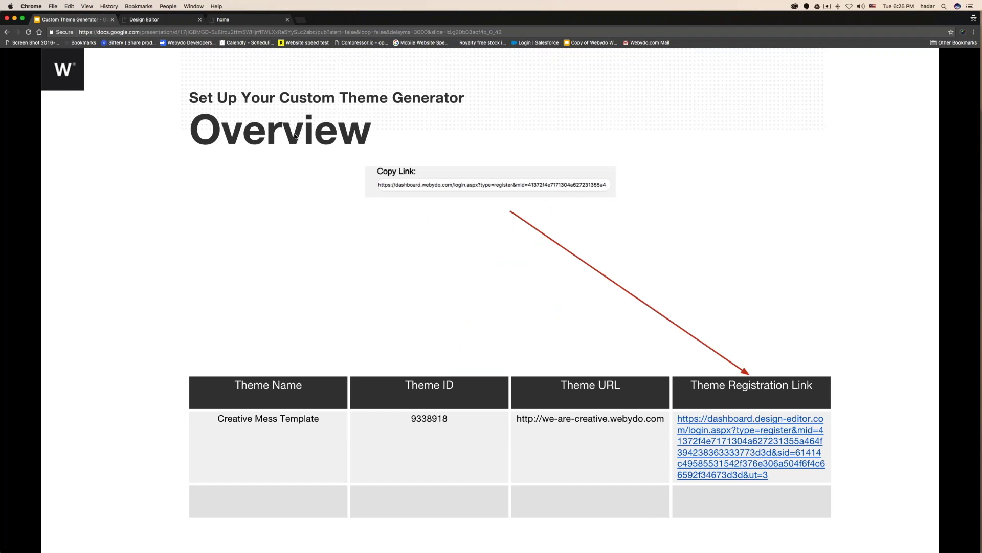
click(296, 136)
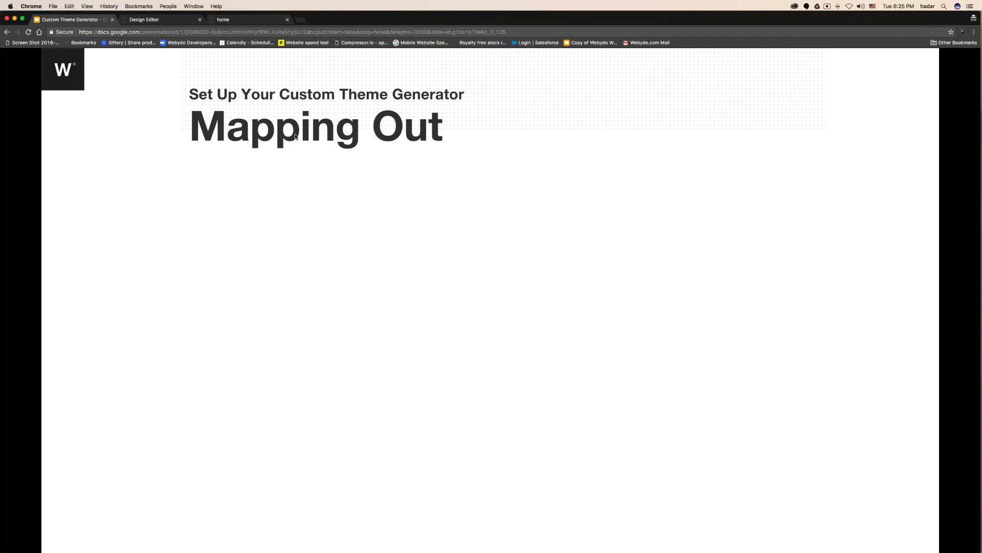
Reveal the Mapping Out boxes for clicking the registration link and reaching the branded registration page.
click(512, 146)
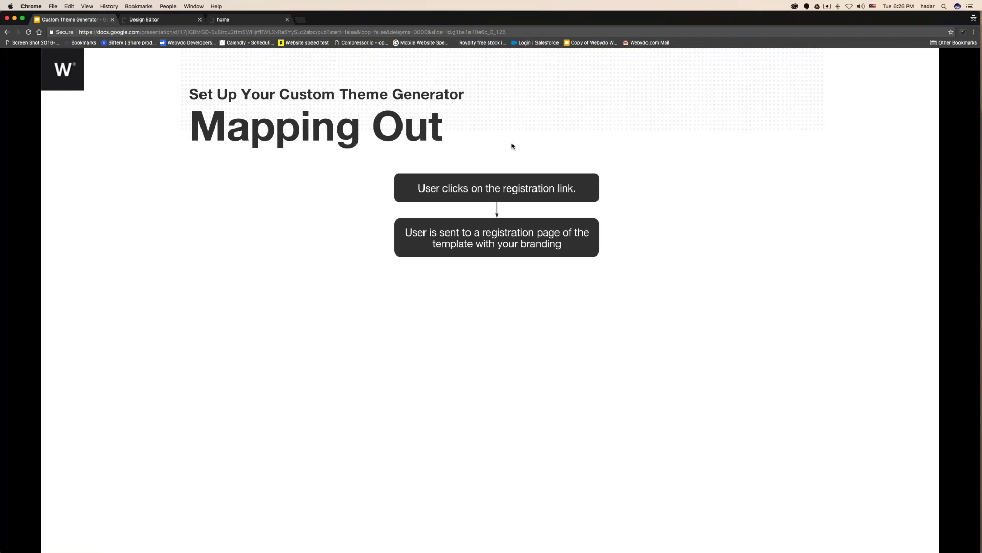
key(ctrl+Left)
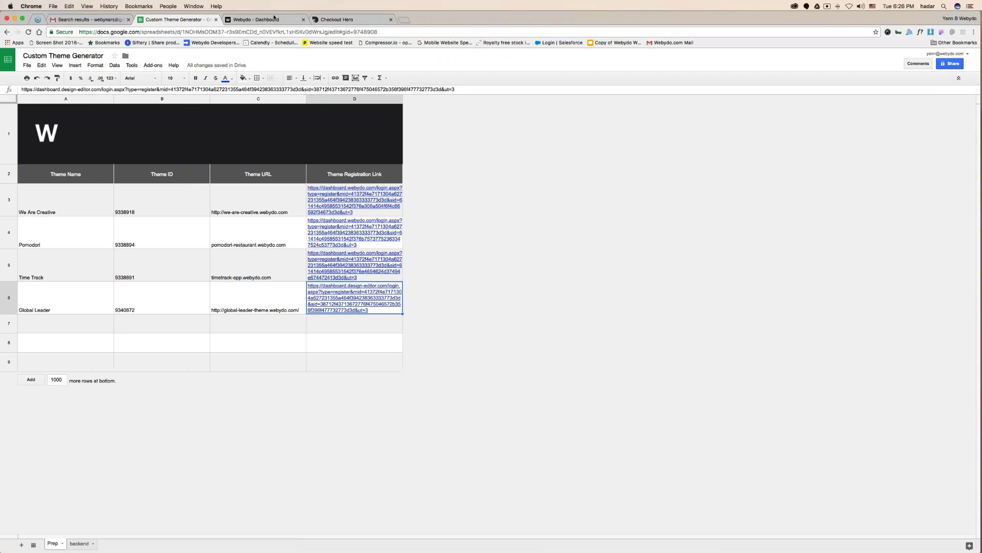
Go to the My Branding settings on the Webydo dashboard.
click(273, 19)
click(364, 86)
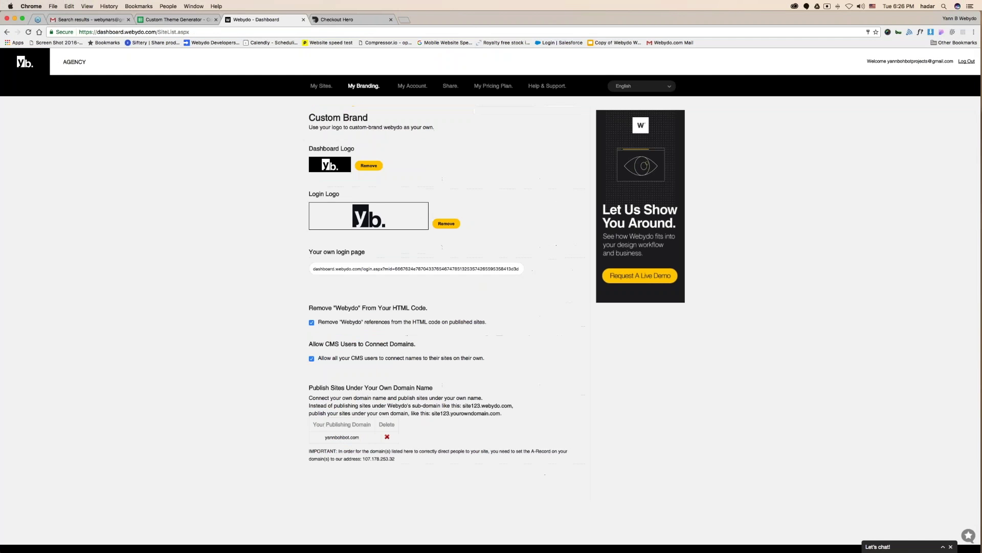
drag(307, 194, 333, 194)
click(301, 135)
Copy the Holy Sims registration link from the Share Your Designs page.
click(448, 85)
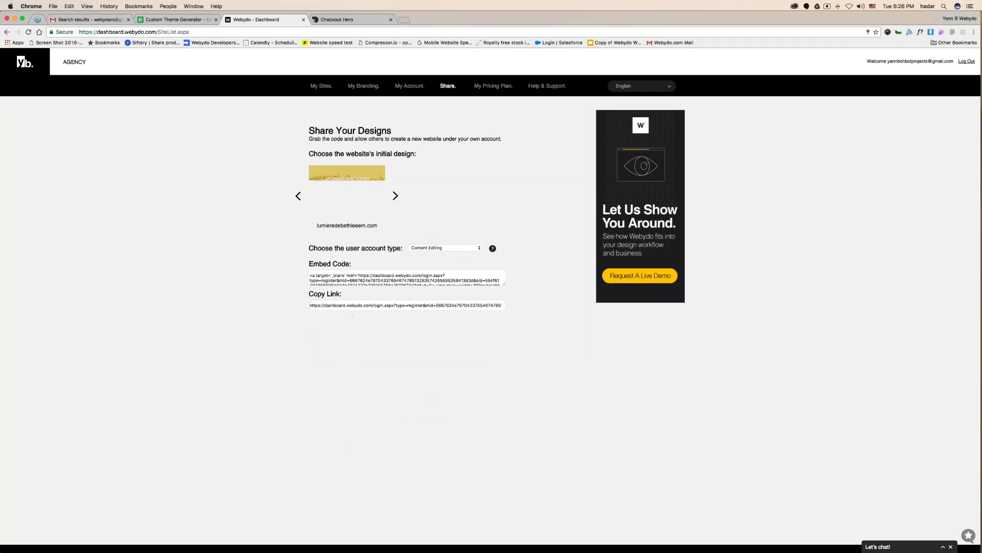
click(299, 197)
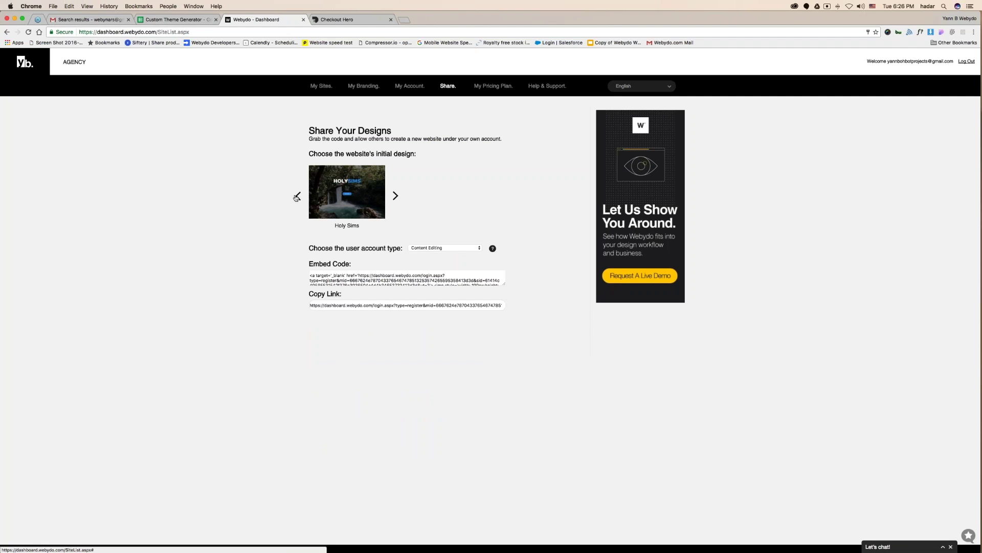
click(344, 305)
key(super+c)
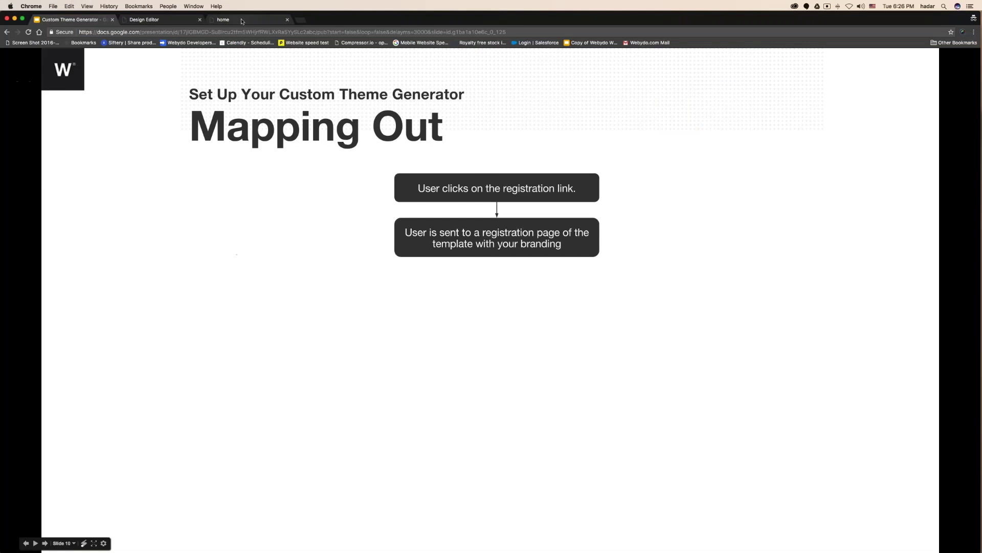
click(243, 21)
Load the pasted Holy Sims registration link to show the Name, Email, Password and Phone sign-up form.
key(super+v)
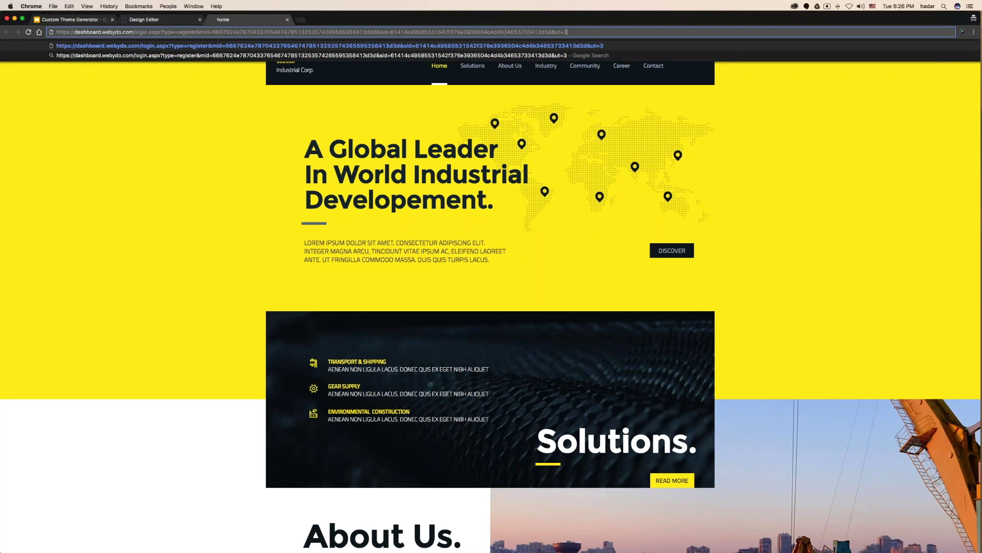
key(Return)
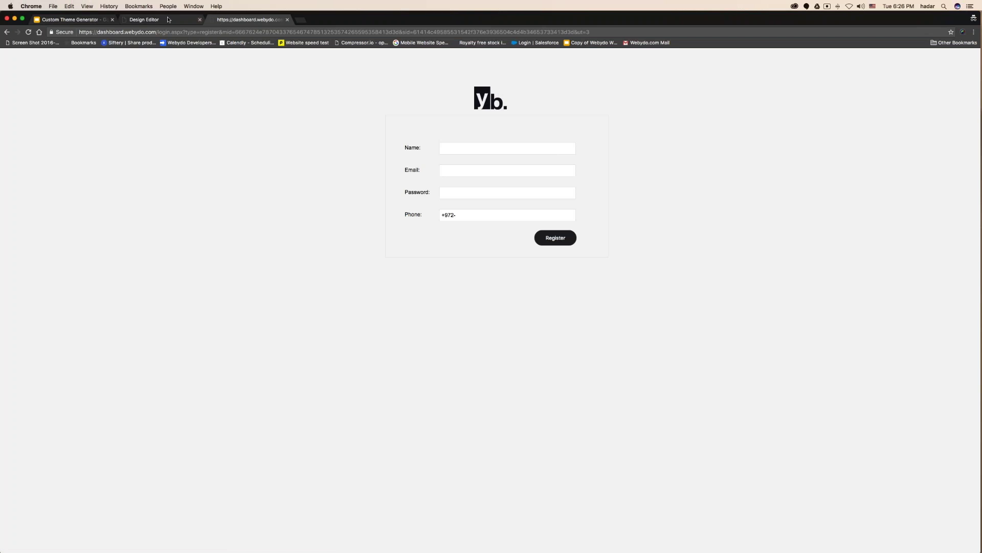
Go back to the Custom Theme Generator presentation to finish the Mapping Out flow.
click(69, 19)
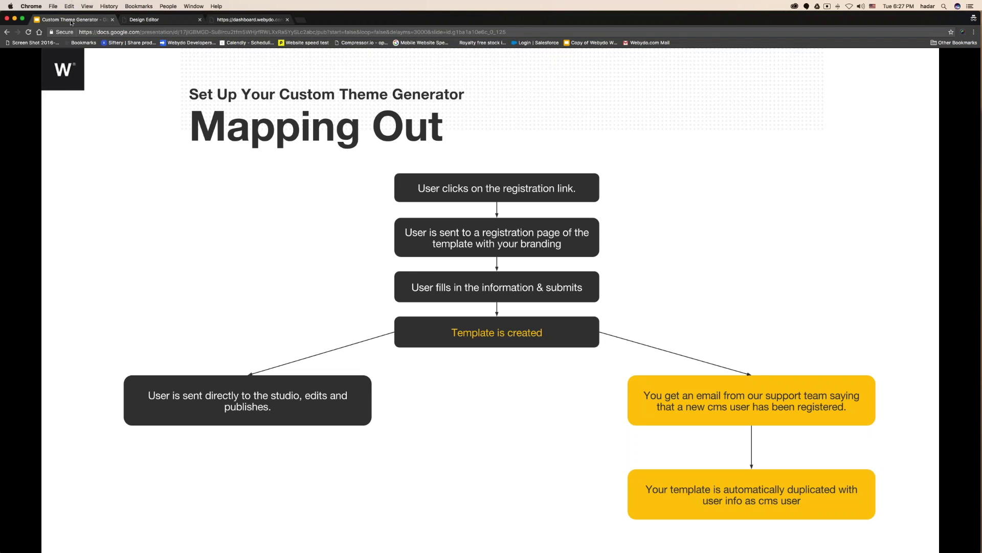
click(154, 20)
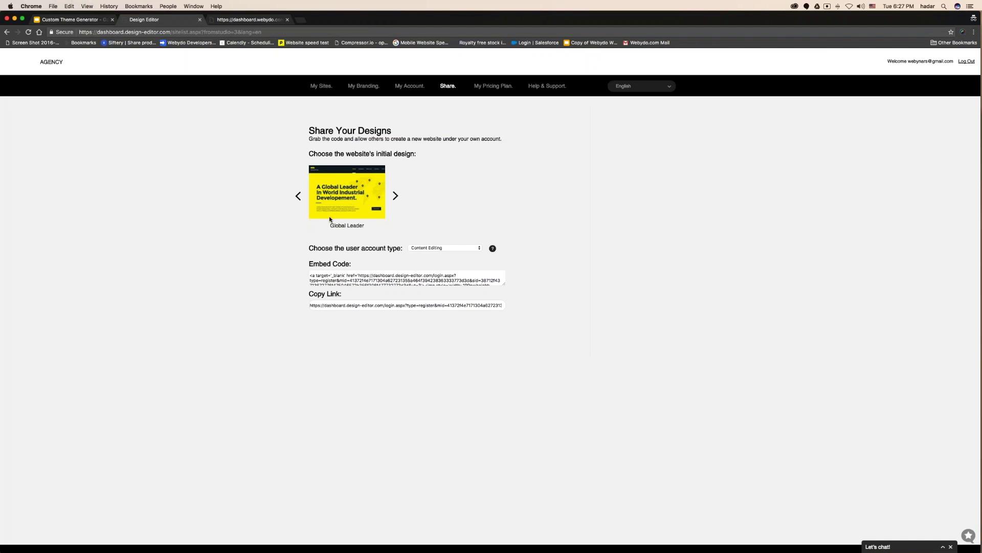
click(324, 88)
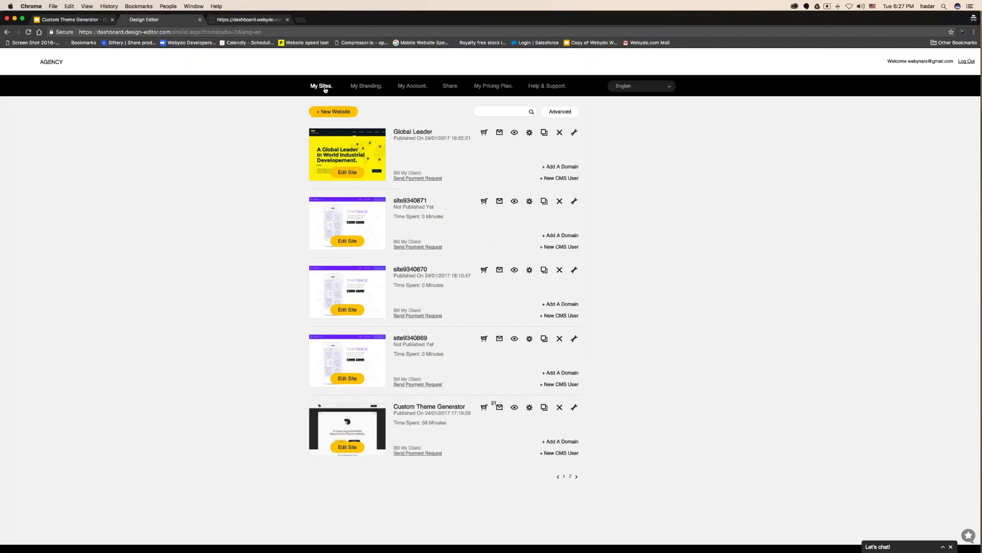
click(529, 338)
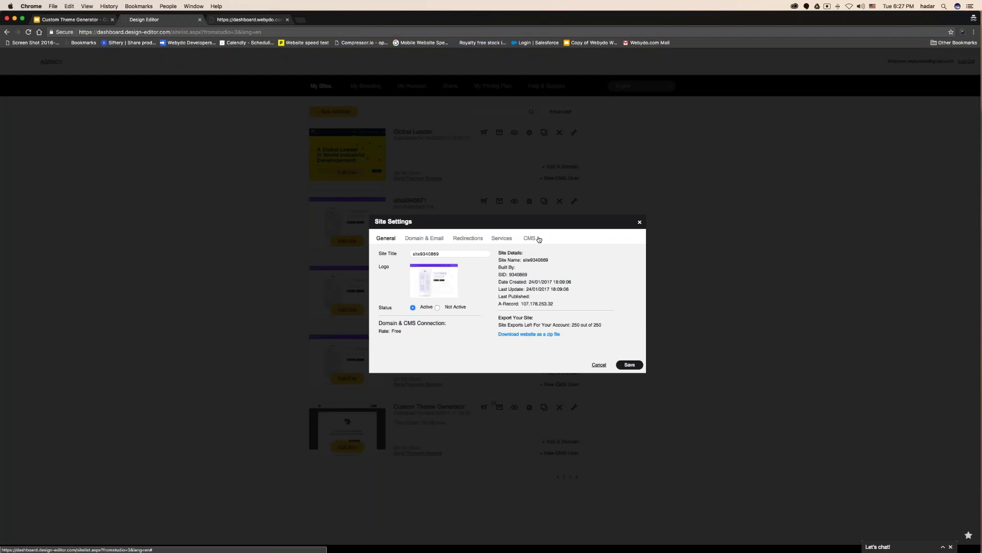
click(539, 239)
key(Escape)
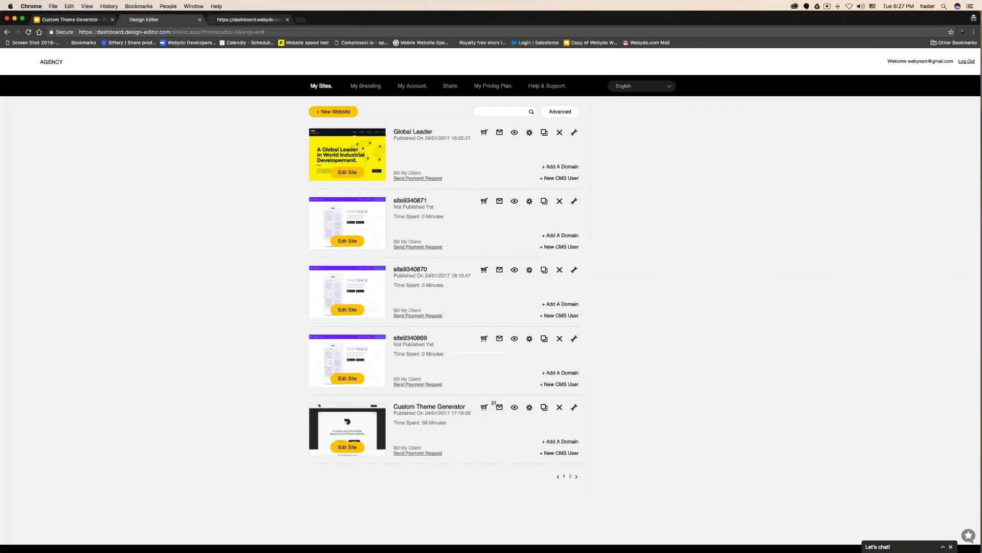
click(529, 269)
click(531, 239)
click(481, 265)
key(Tab)
click(455, 295)
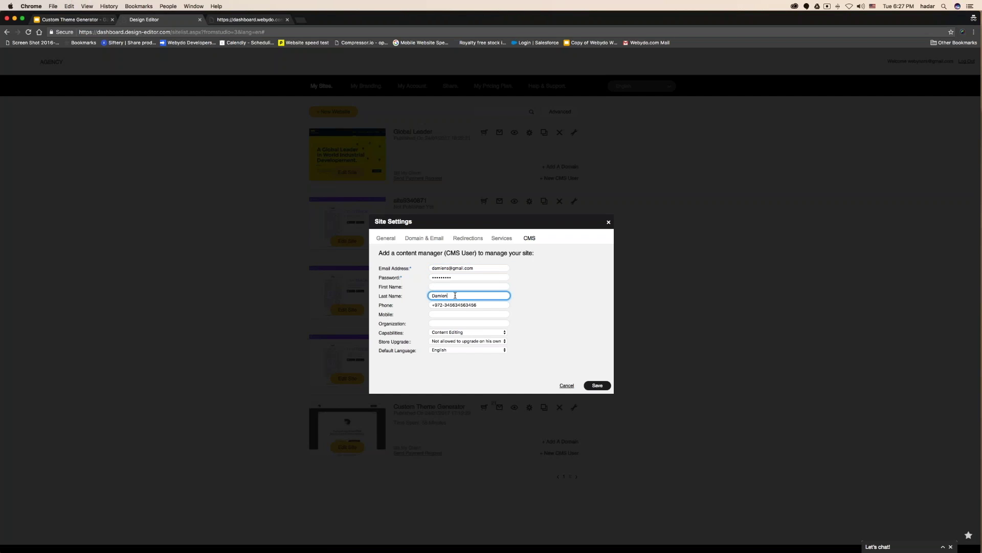
drag(478, 305, 429, 305)
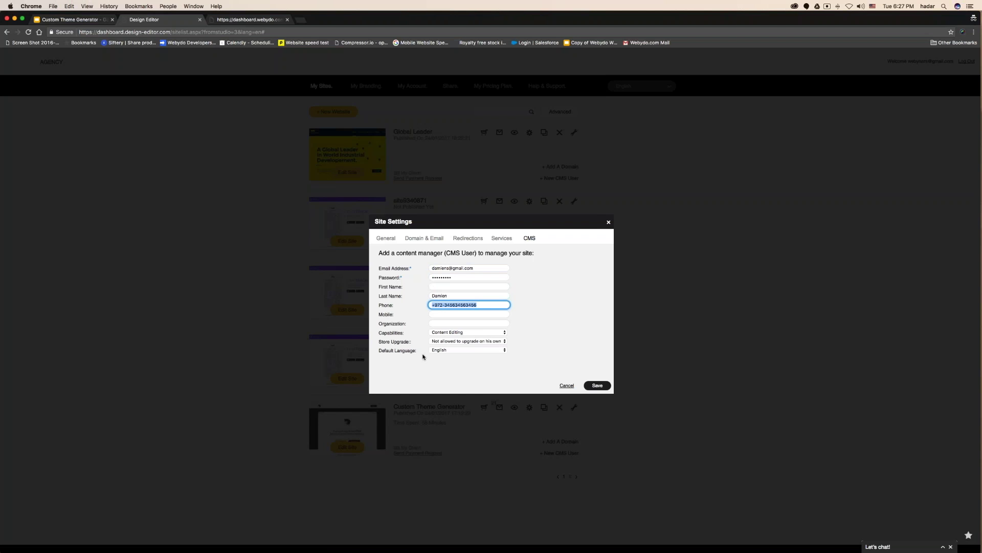
click(608, 221)
click(69, 20)
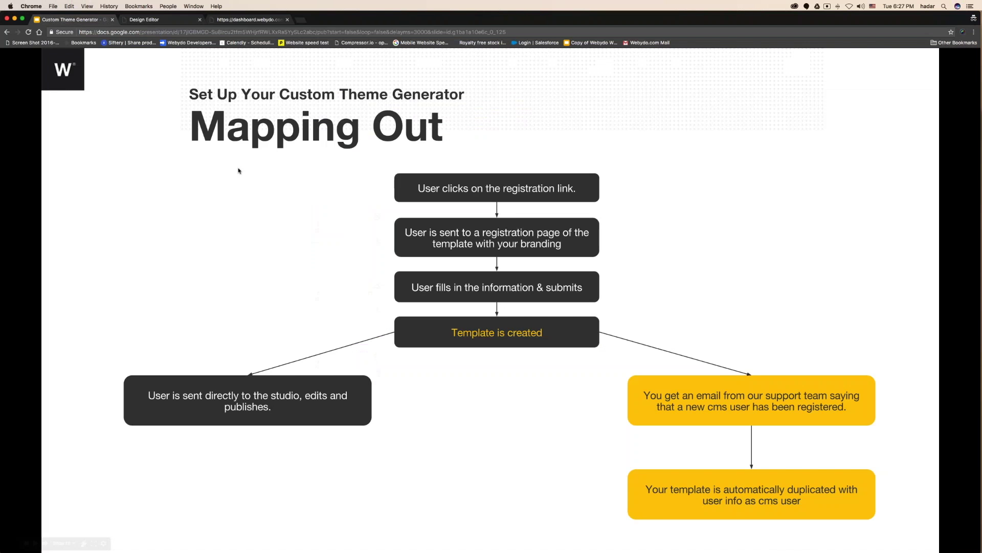